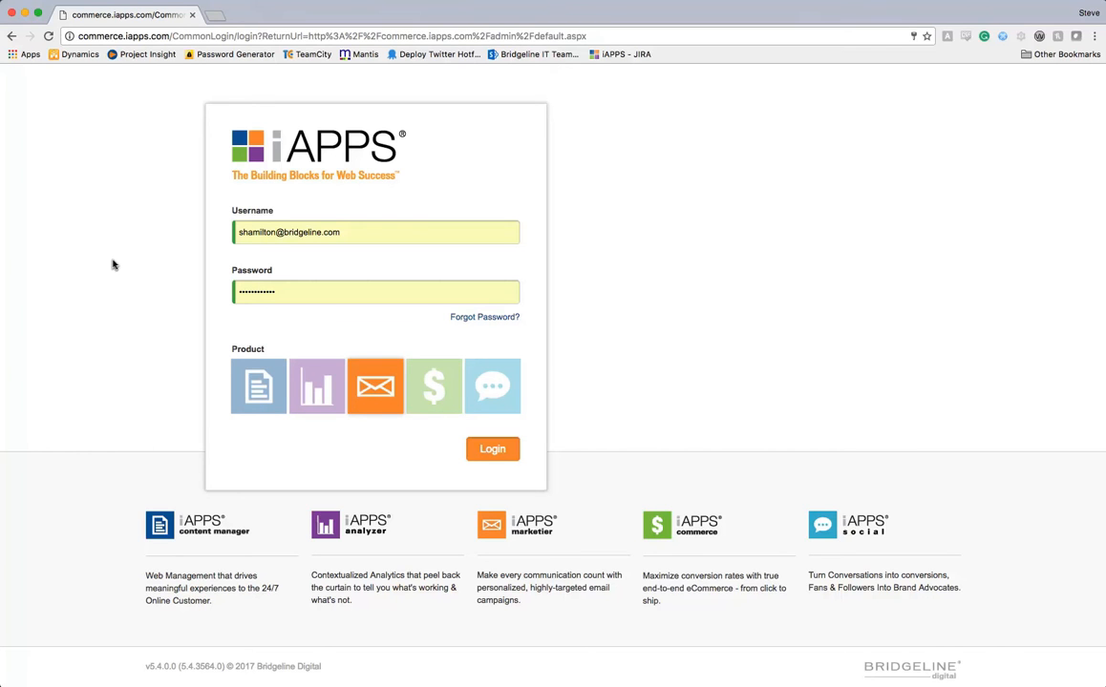
# Sign in to Marketier and open the Geo Mass list from Geographic Lists for editing.
pyautogui.click(481, 454)
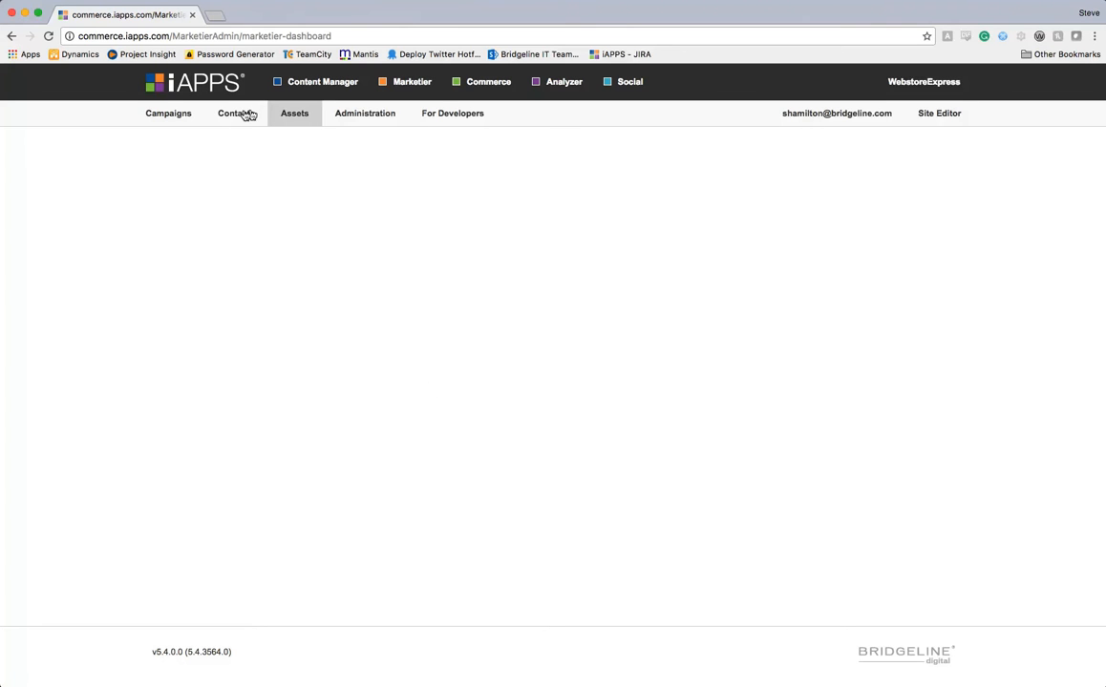
pyautogui.moveTo(231, 115)
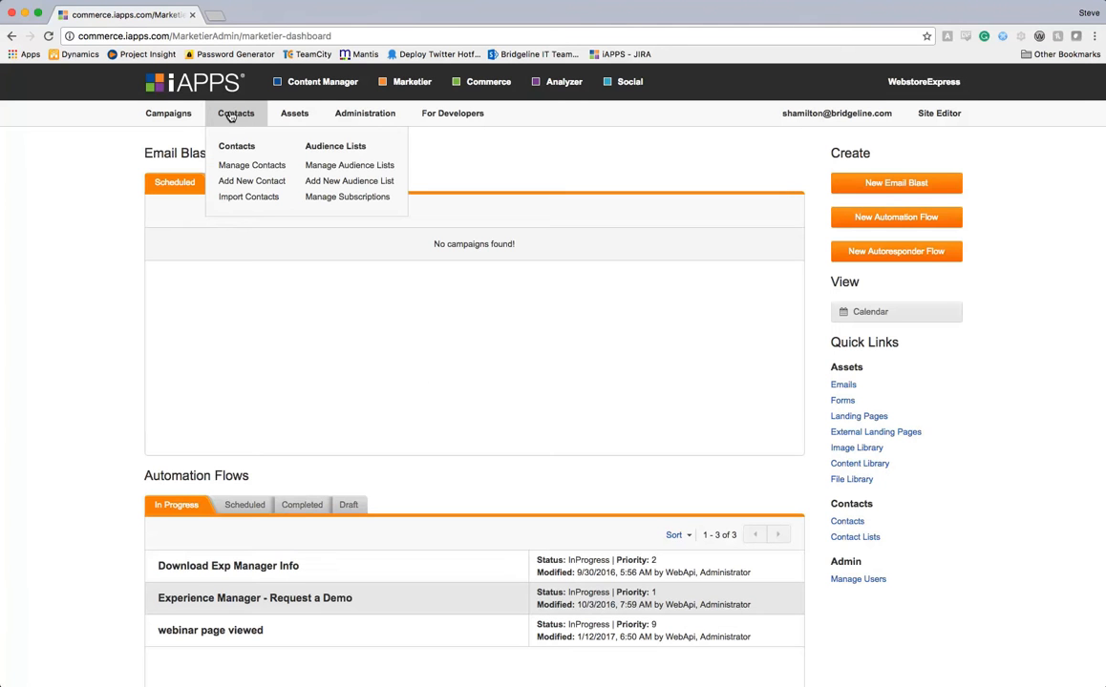
pyautogui.click(351, 169)
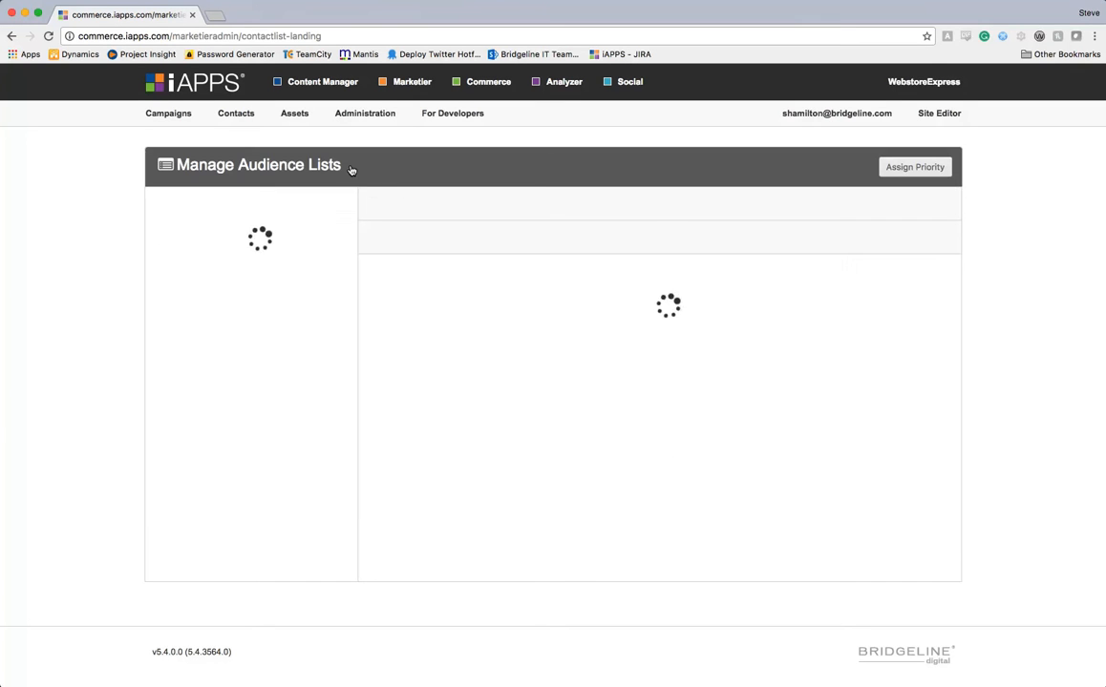
pyautogui.click(203, 318)
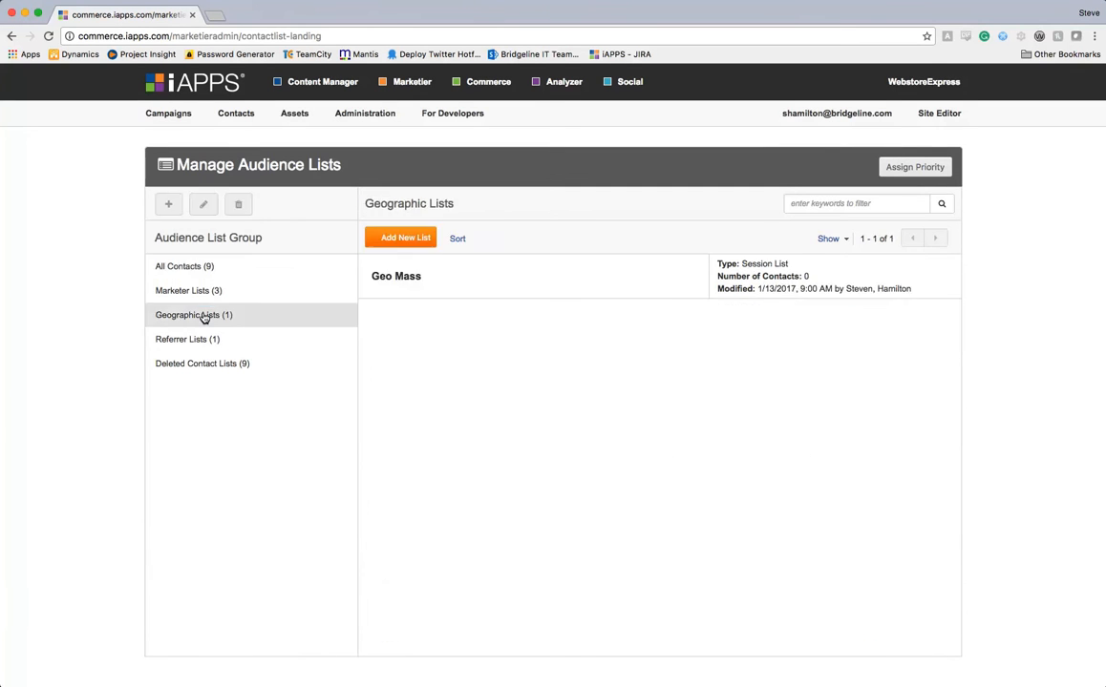
pyautogui.click(455, 296)
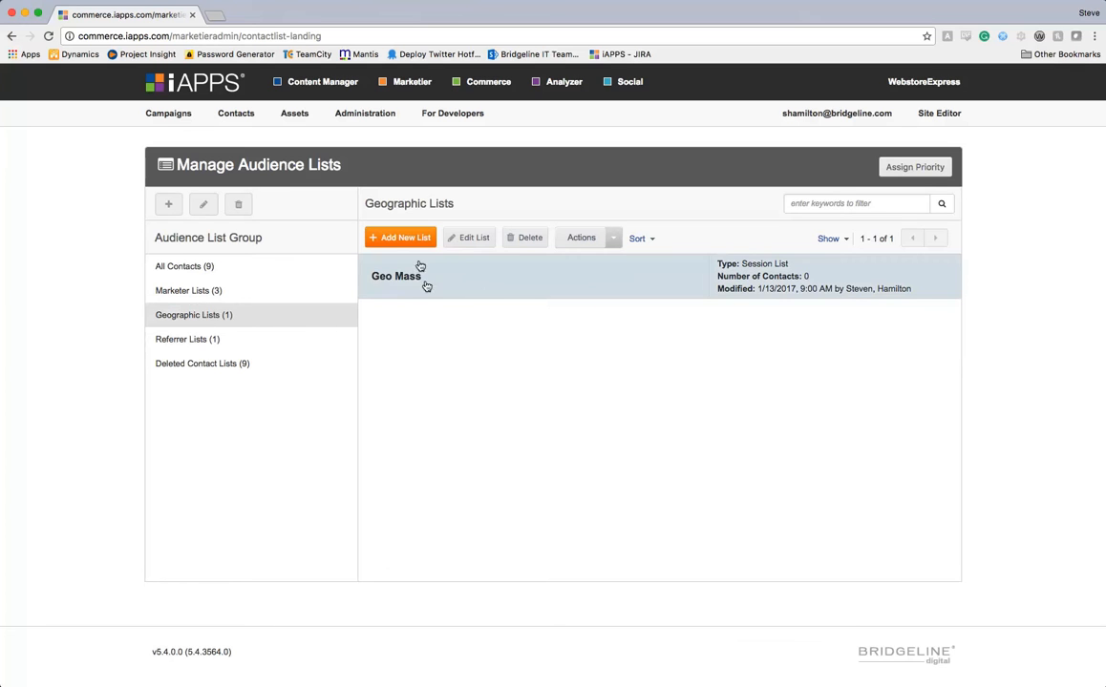
pyautogui.click(466, 239)
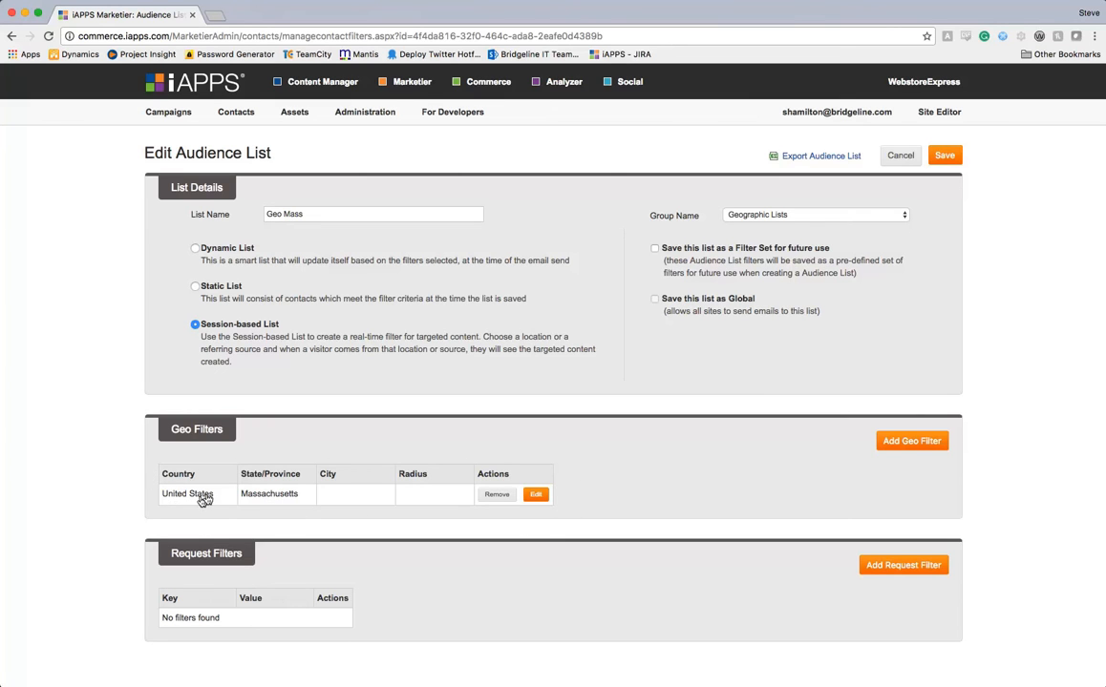
pyautogui.click(901, 443)
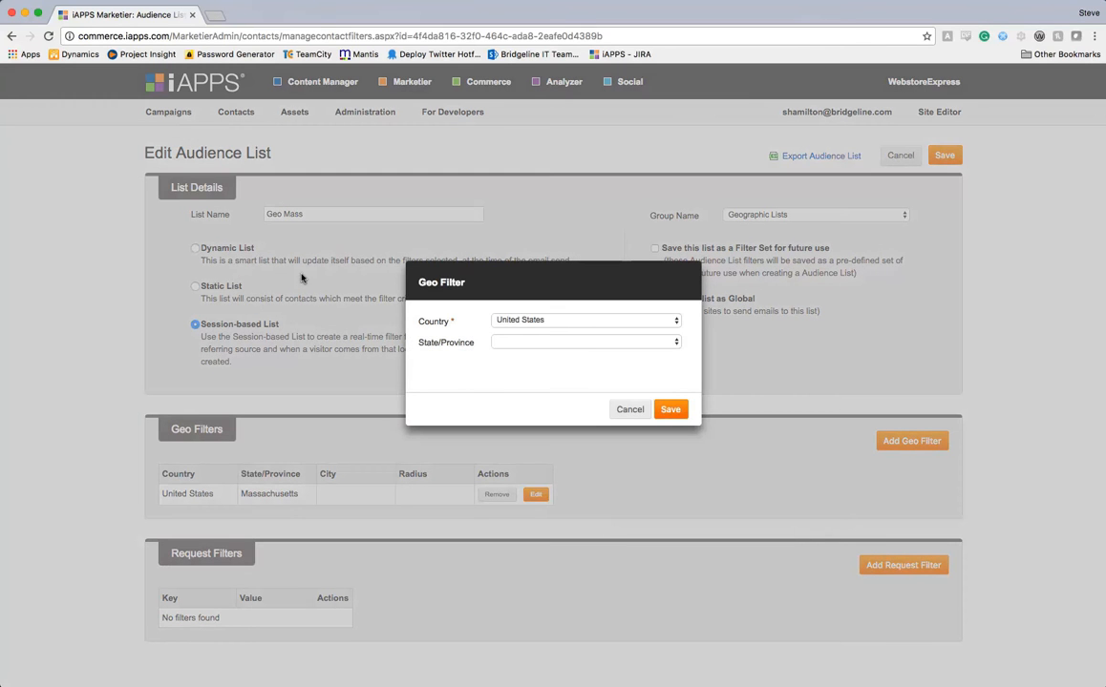
pyautogui.scroll(-1, 536, 319)
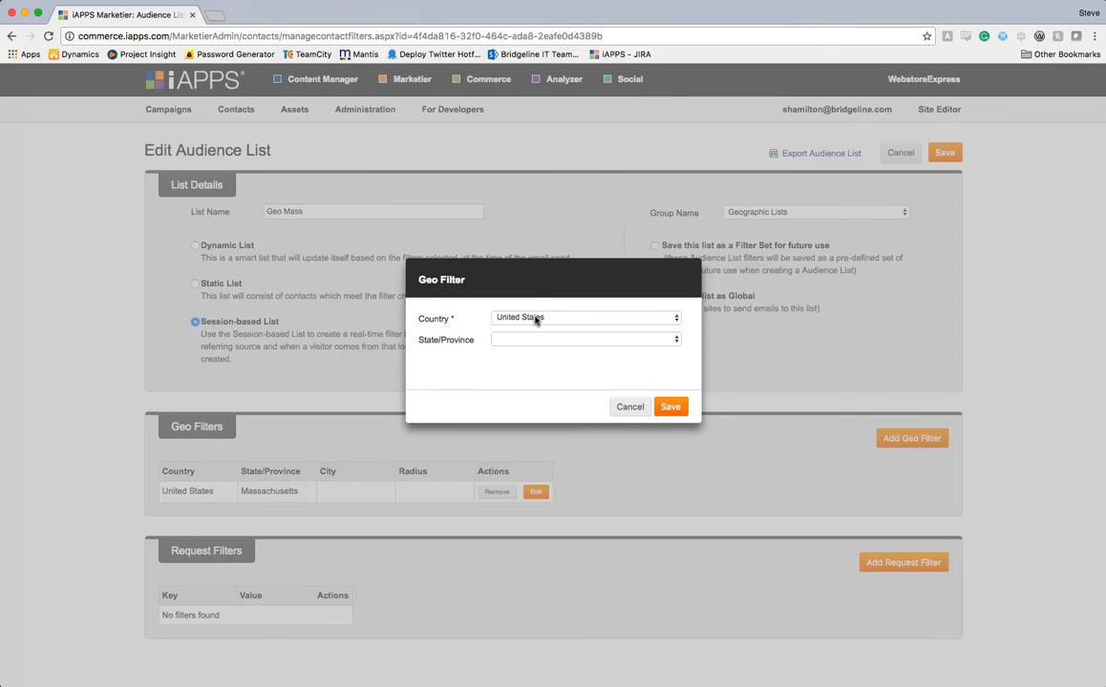
pyautogui.click(537, 320)
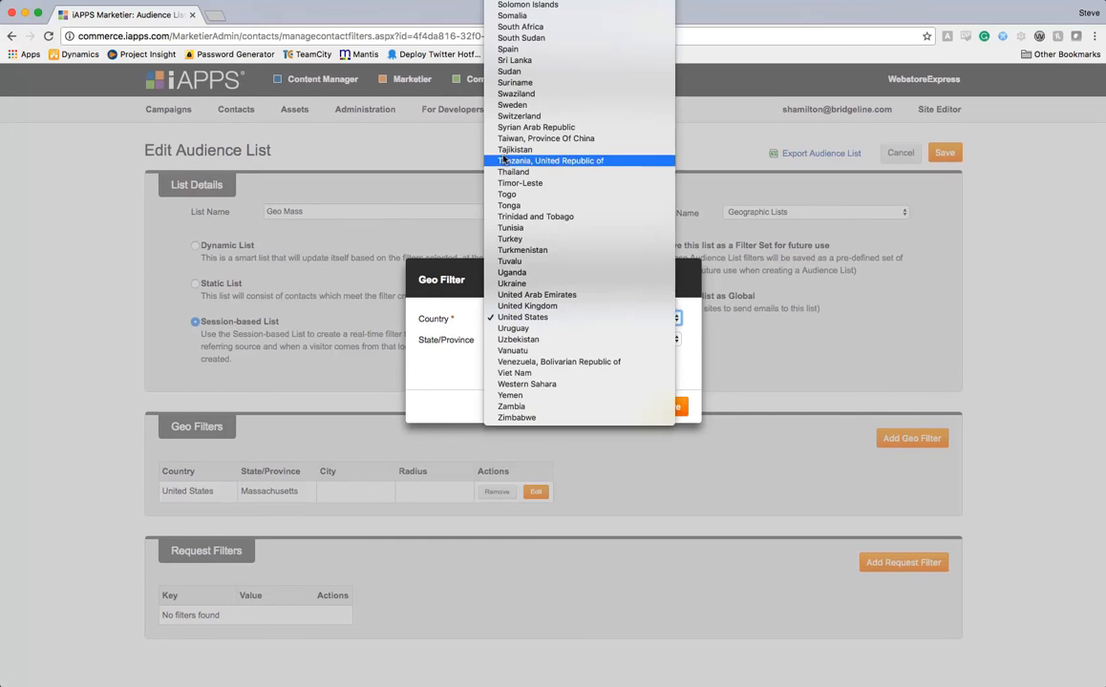
pyautogui.click(439, 375)
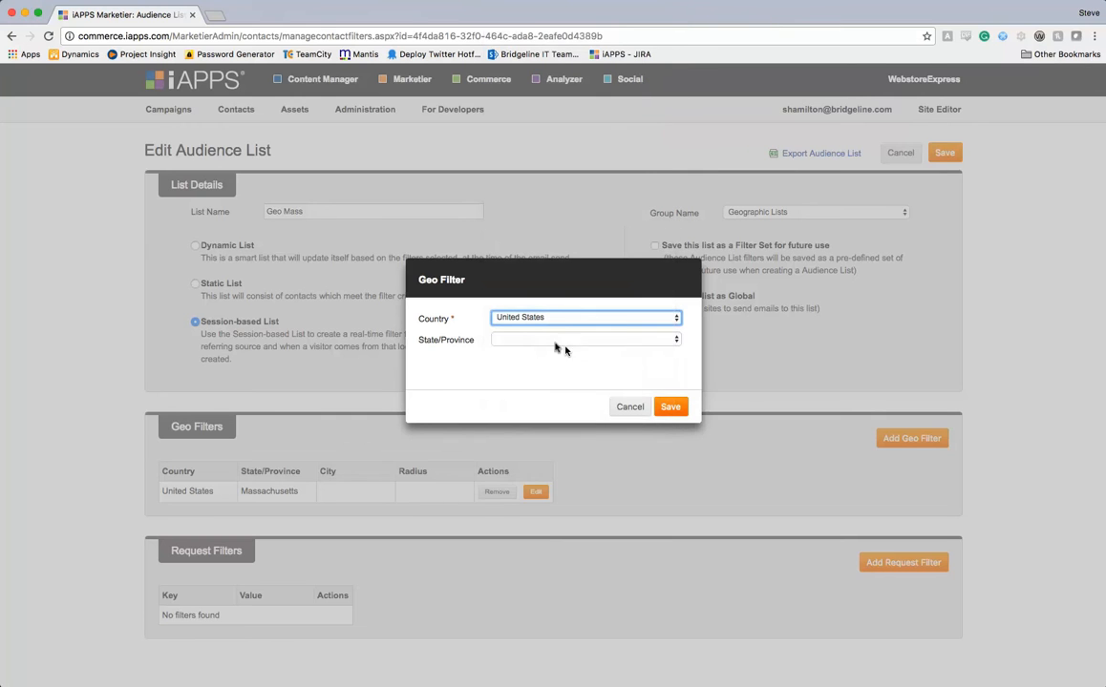
pyautogui.click(543, 341)
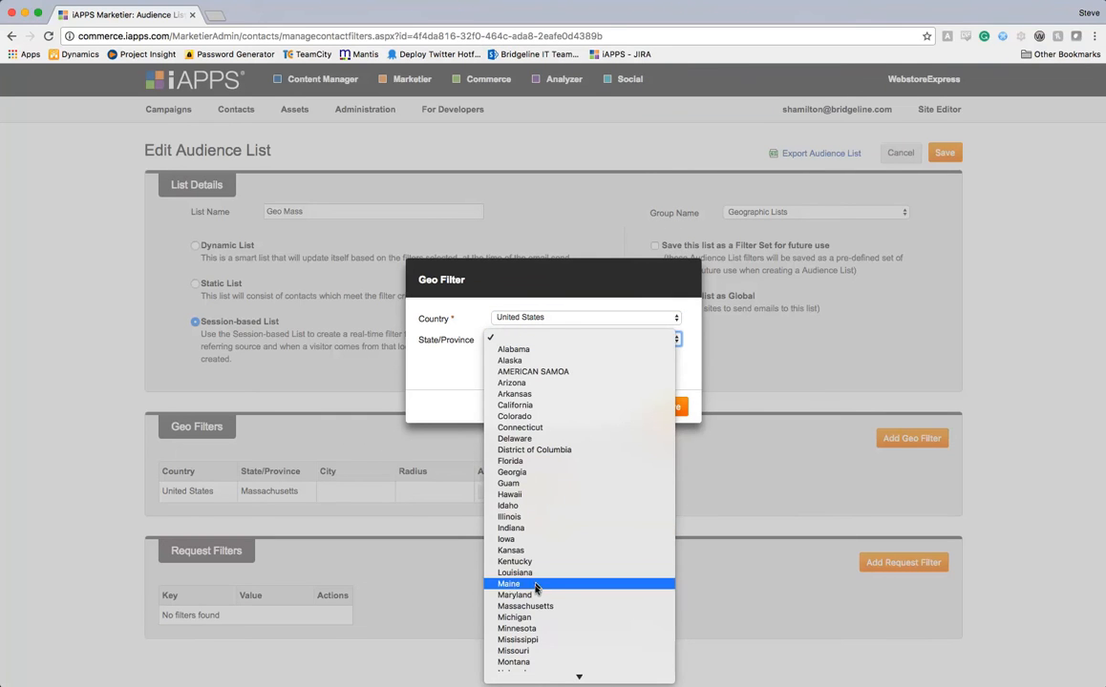
pyautogui.click(536, 607)
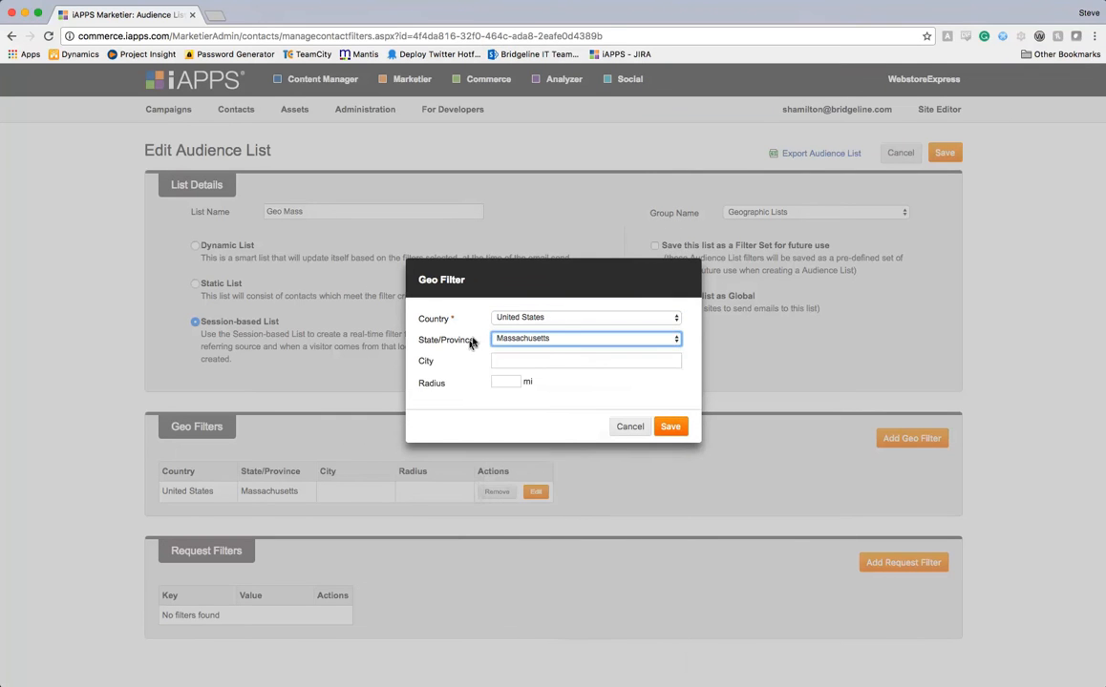
pyautogui.click(546, 363)
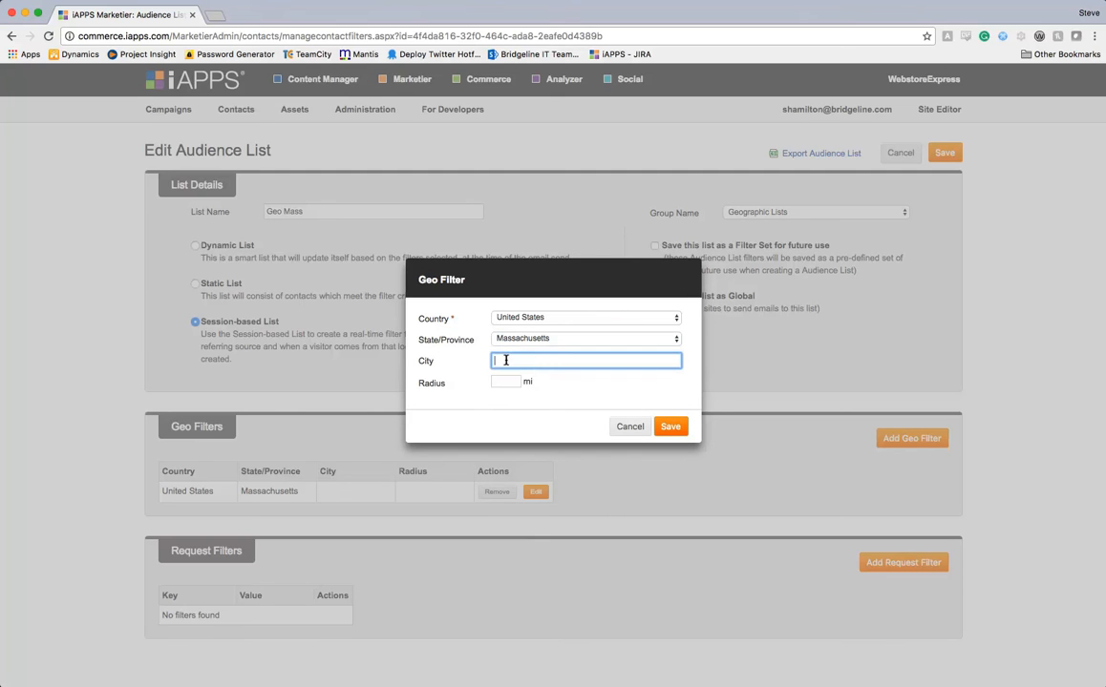
pyautogui.write('Boston')
pyautogui.press('Tab')
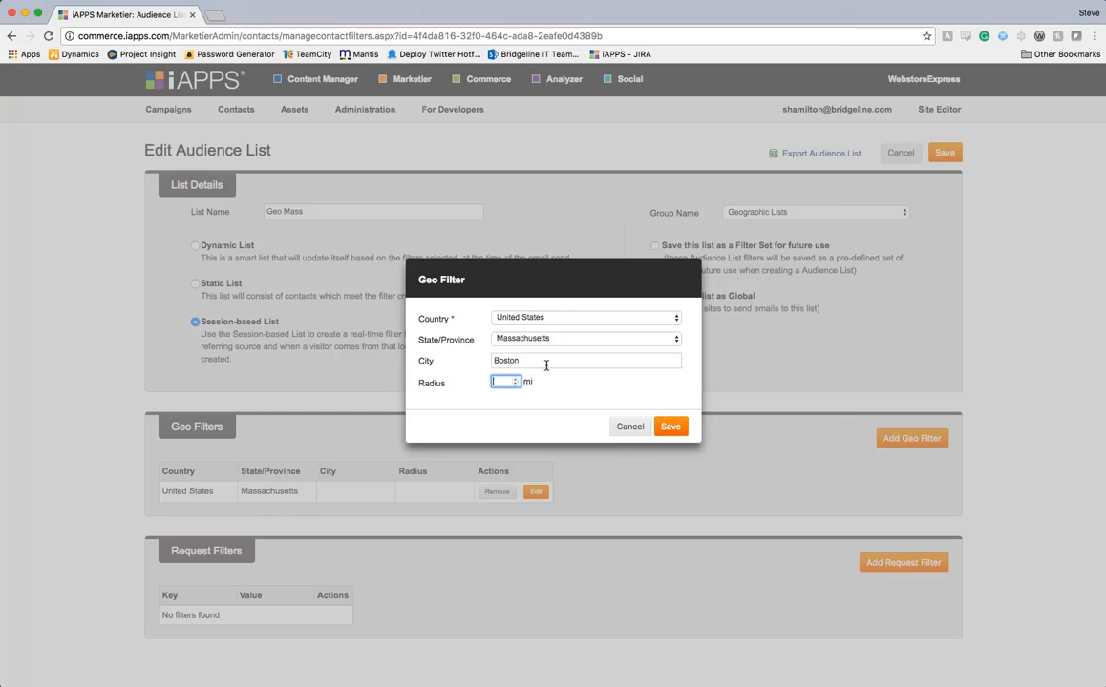
pyautogui.write('90')
pyautogui.press('Tab')
pyautogui.click(629, 426)
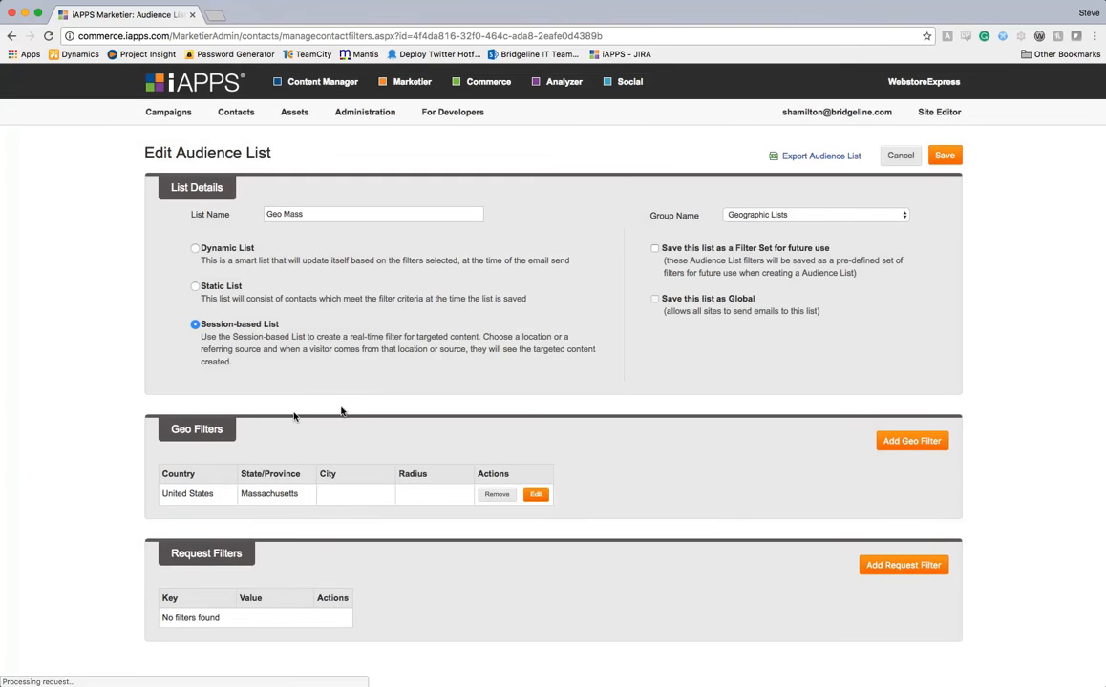
# Cancel the Geo Mass edit and open Partner Ref from Referrer Lists for editing.
pyautogui.click(891, 157)
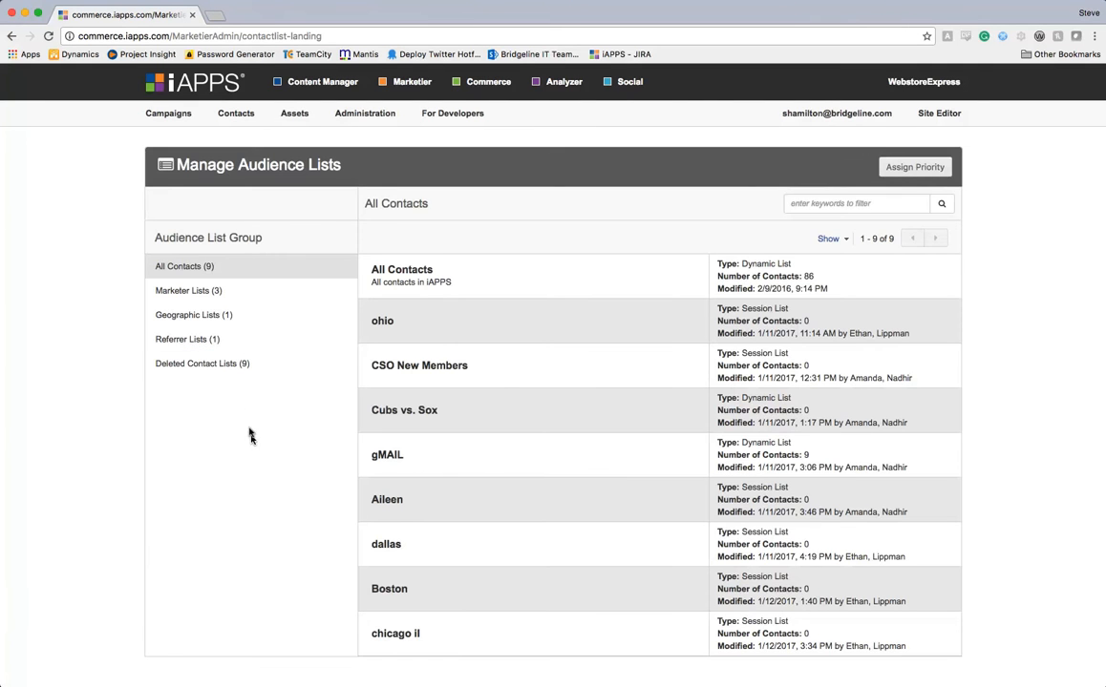
pyautogui.click(163, 339)
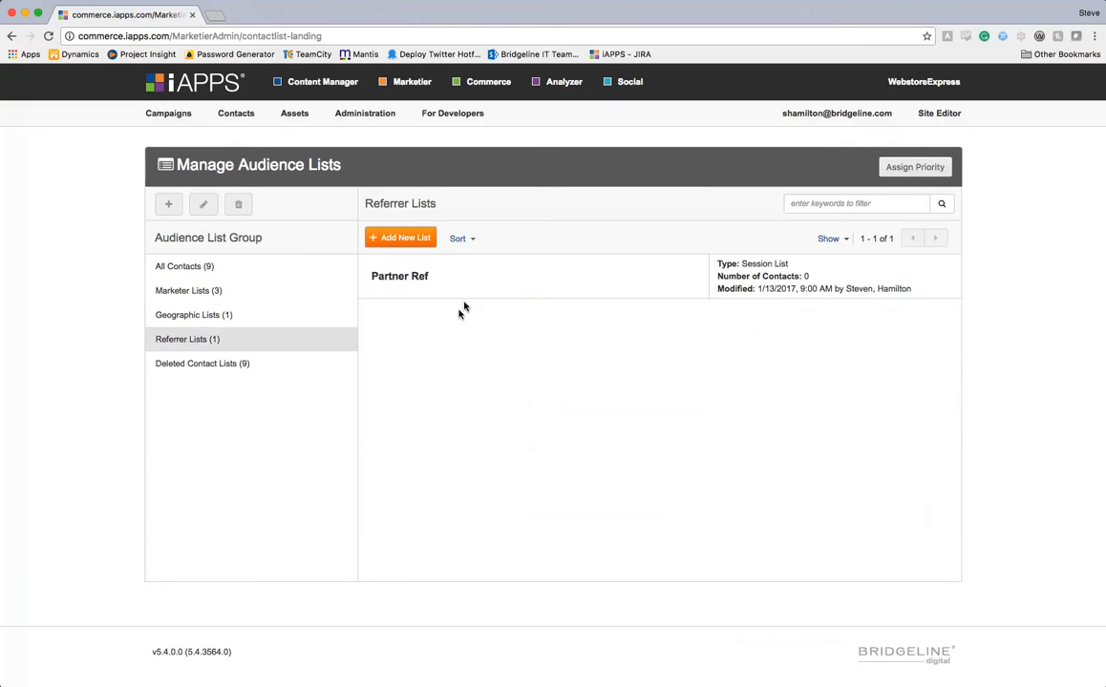
pyautogui.click(409, 289)
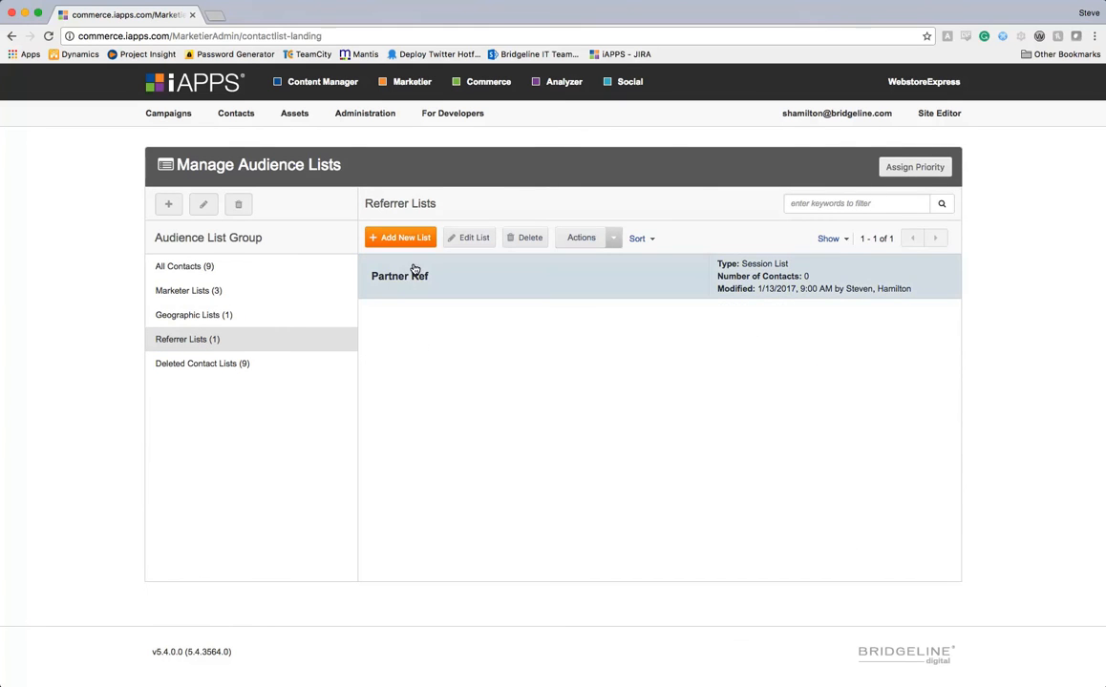
pyautogui.click(456, 240)
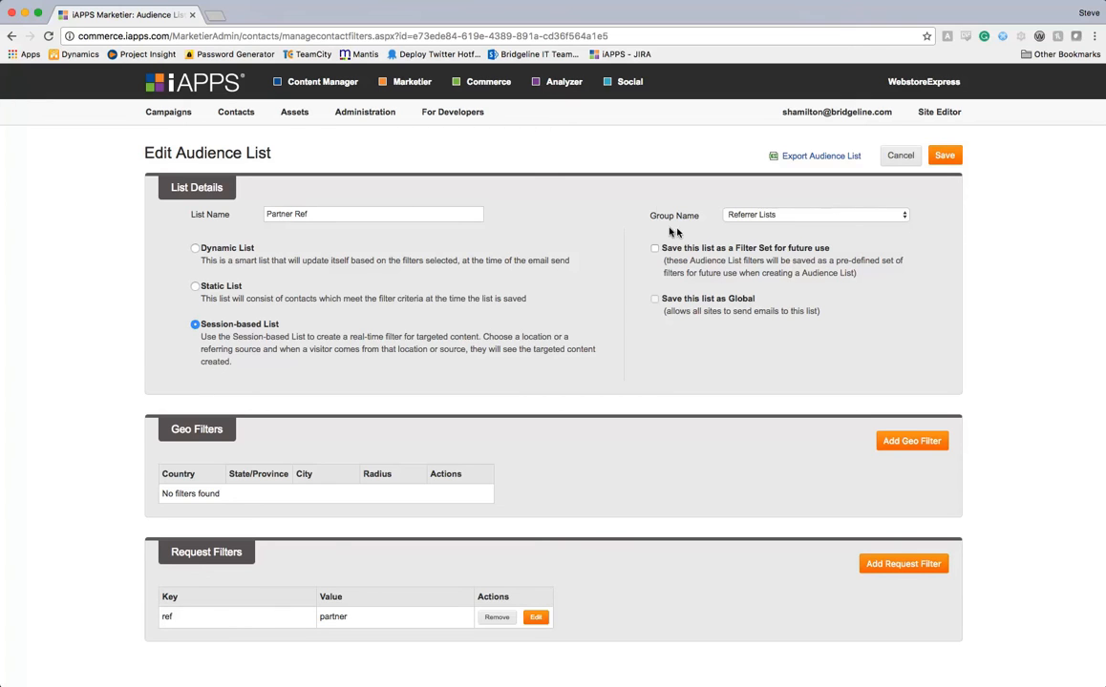
# Go to the live site's Mission page and open Manage Page Variants from Targeted Content.
pyautogui.moveTo(935, 111)
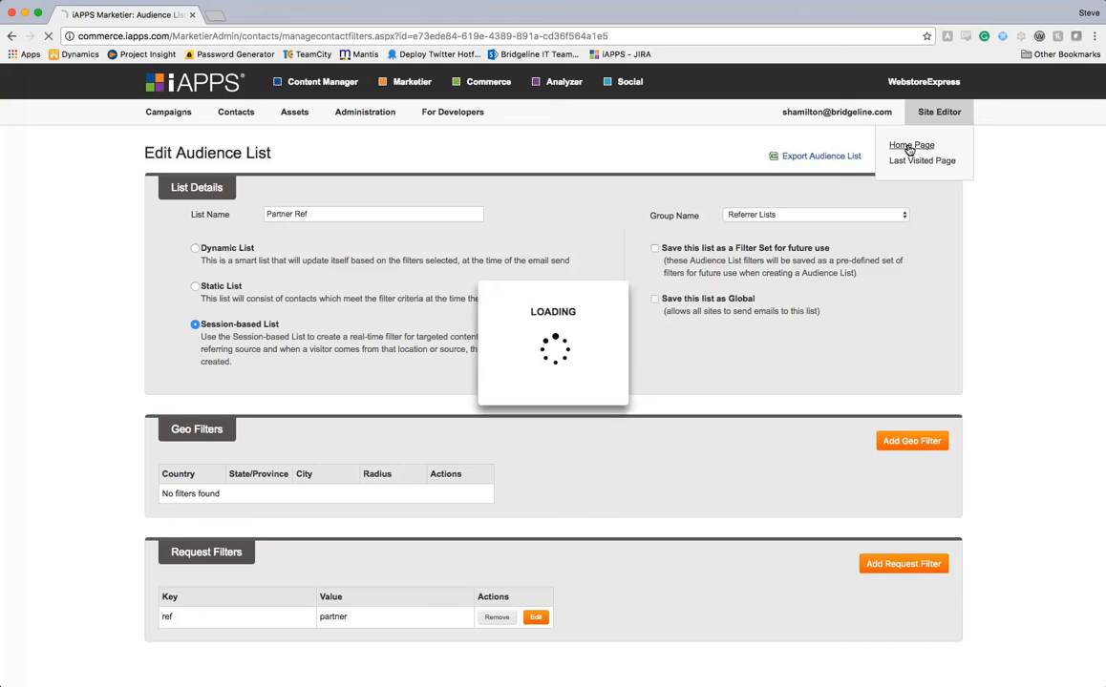
pyautogui.click(909, 146)
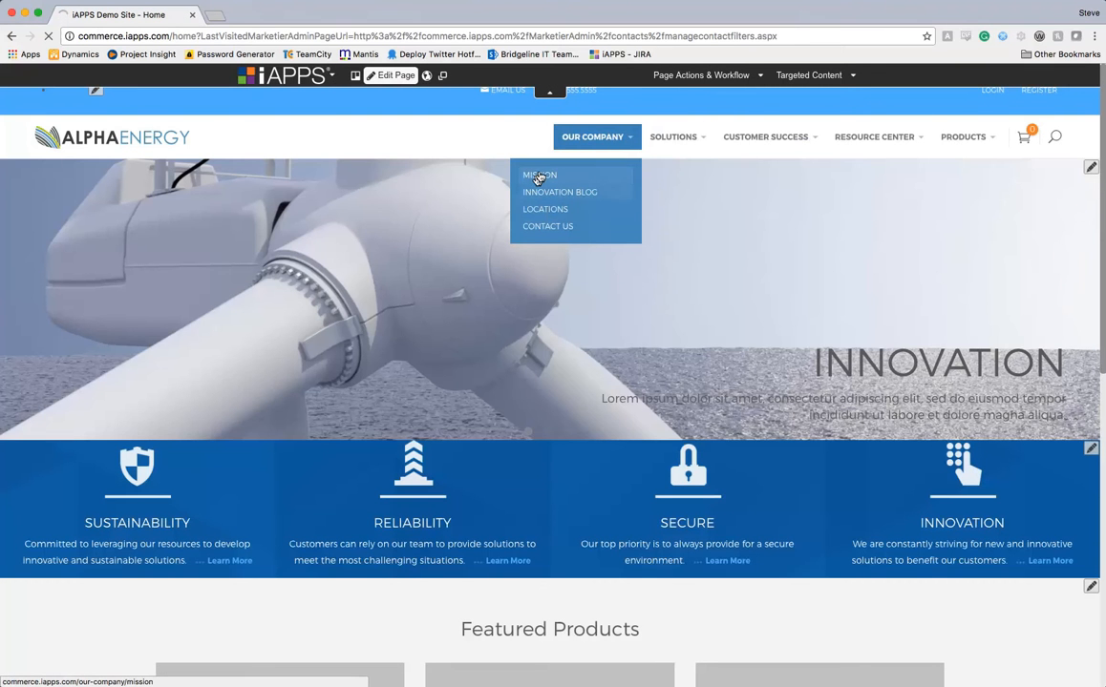
pyautogui.click(538, 177)
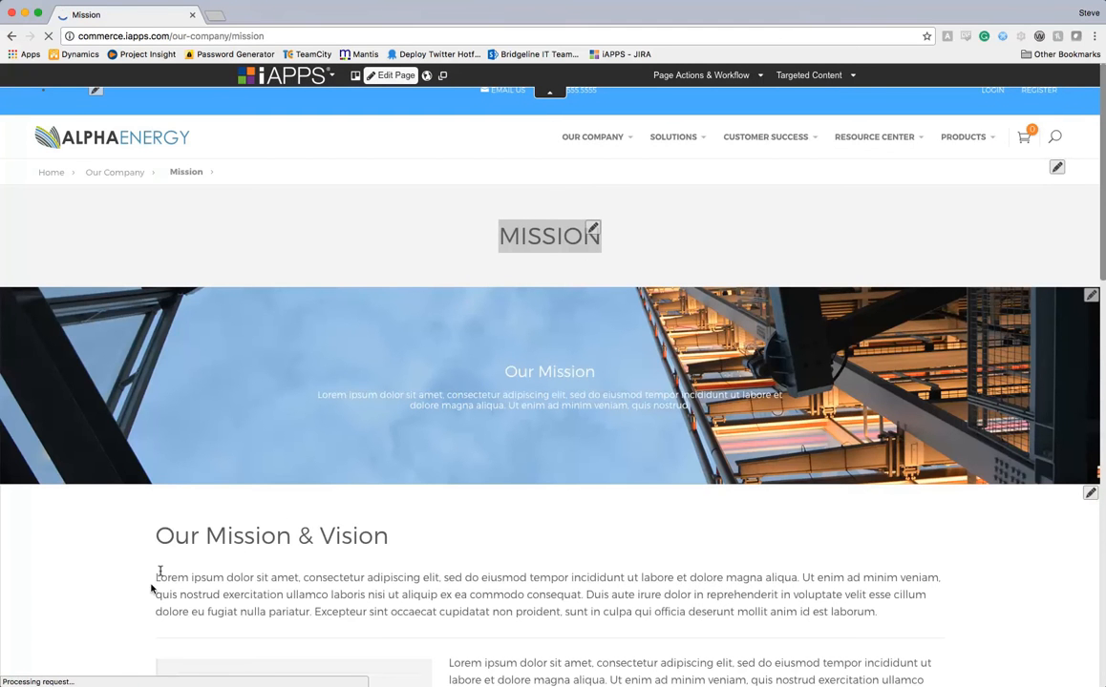
pyautogui.scroll(-6, 833, 569)
pyautogui.scroll(7, 831, 568)
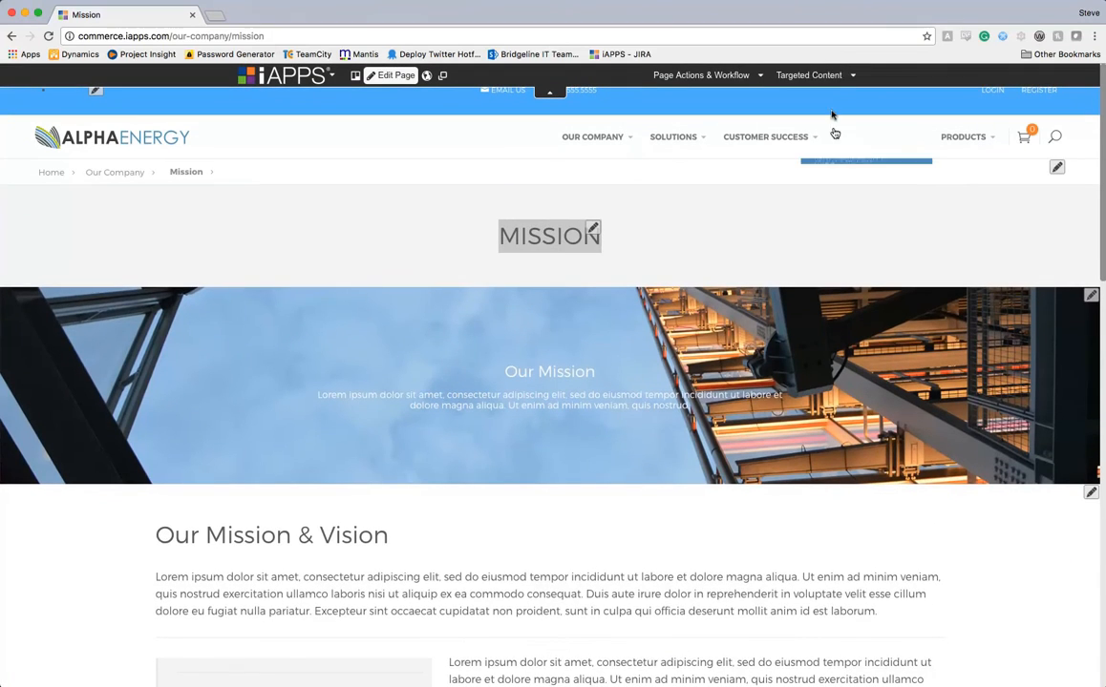
pyautogui.click(805, 76)
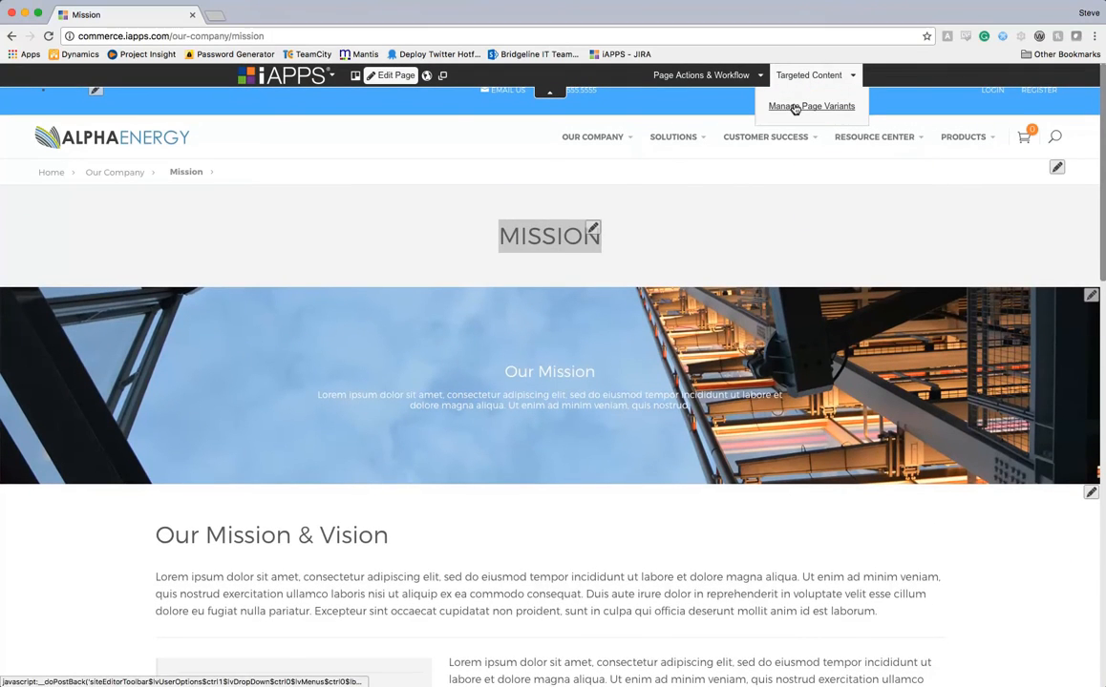
pyautogui.click(794, 107)
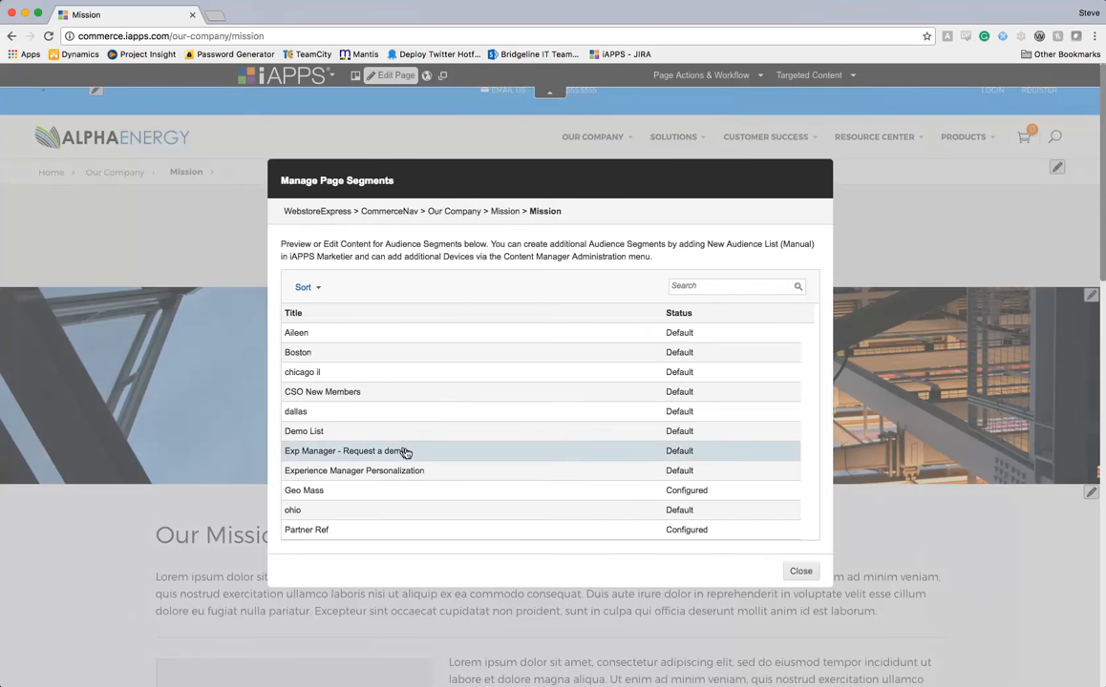
# Open the Geo Mass variant of Mission, check its special service line, and cancel unsaved.
pyautogui.click(331, 496)
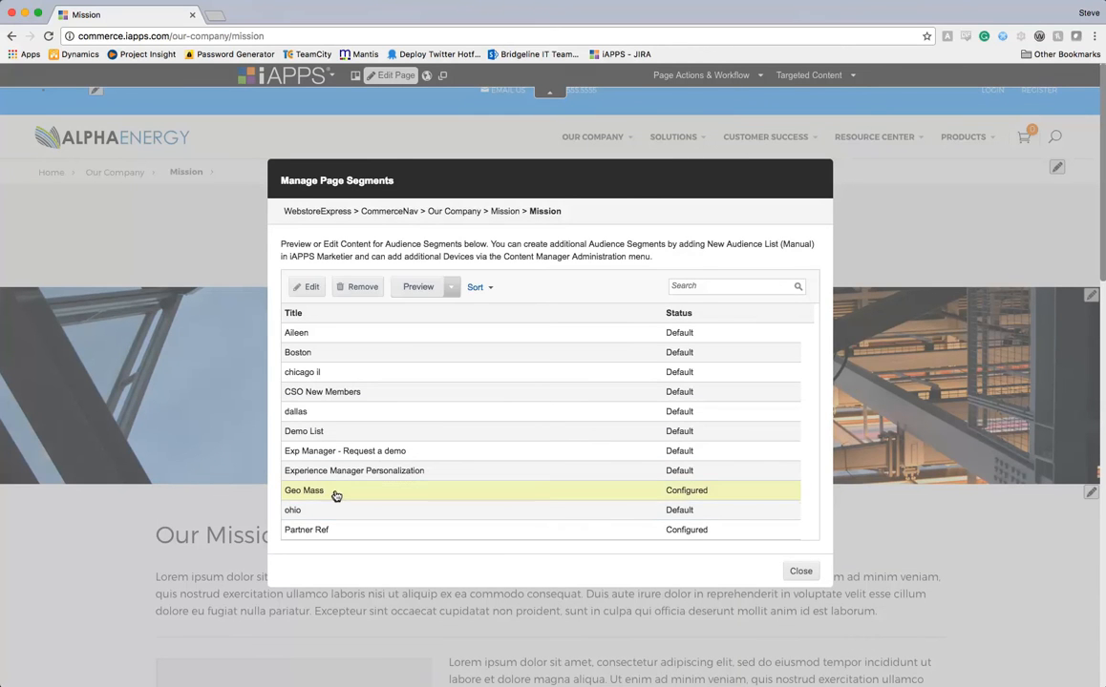
pyautogui.click(305, 511)
pyautogui.click(316, 529)
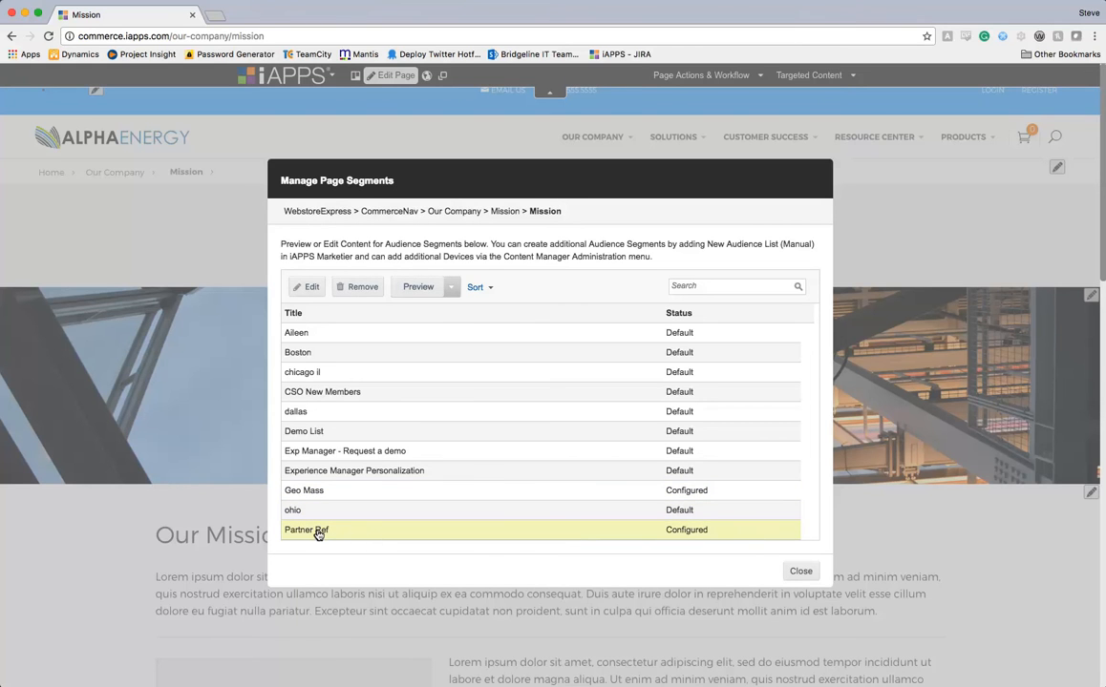
pyautogui.click(315, 491)
pyautogui.click(306, 287)
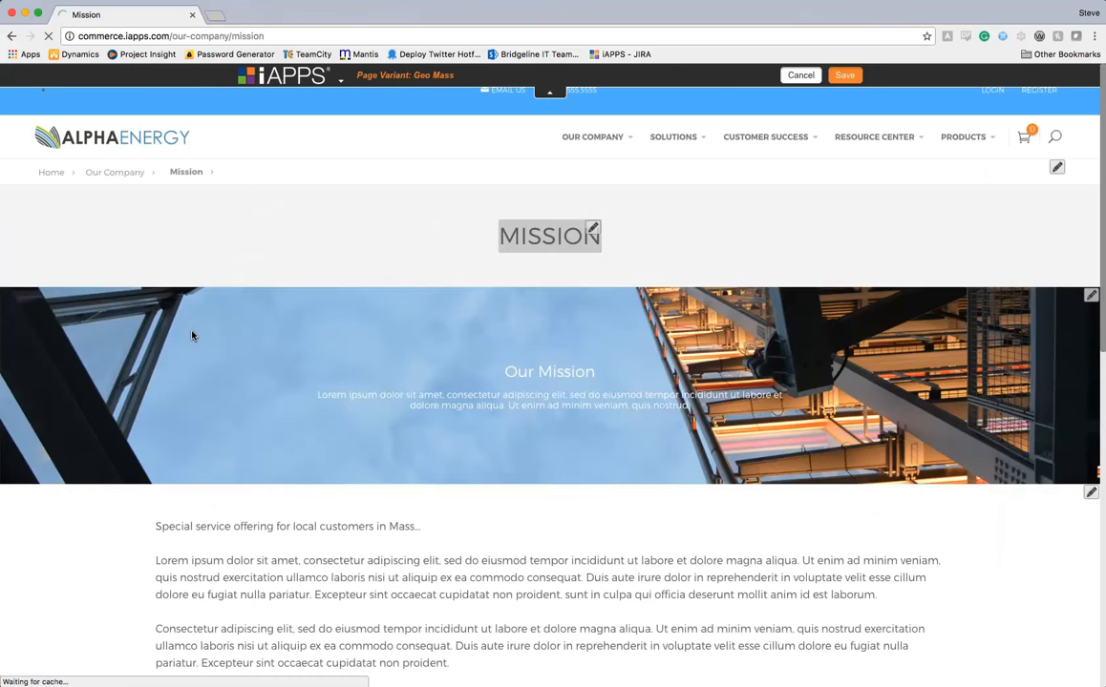
pyautogui.moveTo(157, 527); pyautogui.dragTo(427, 542)
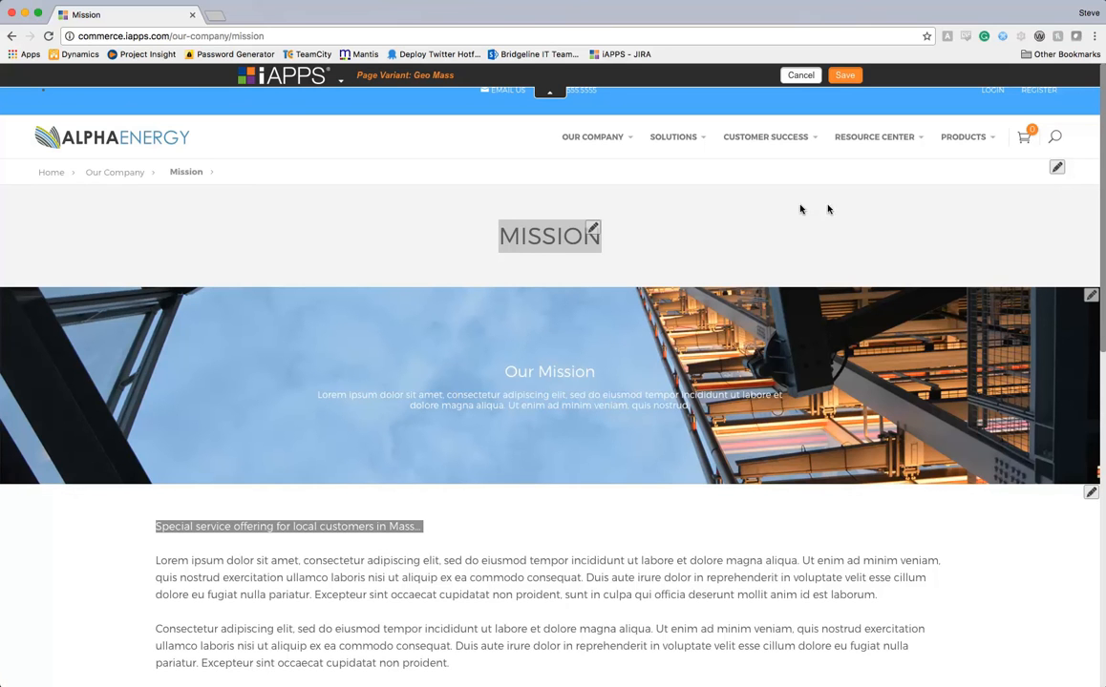
pyautogui.click(792, 74)
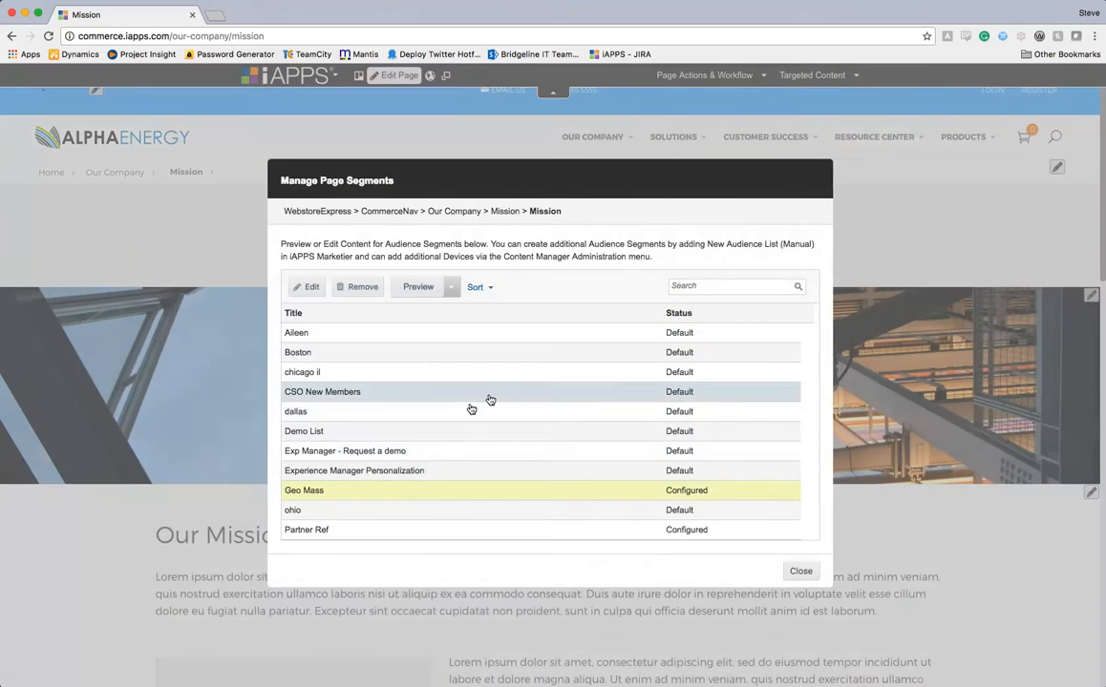
# Open the Partner Ref variant, check its thank-you line, cancel, and close the segments list.
pyautogui.click(319, 532)
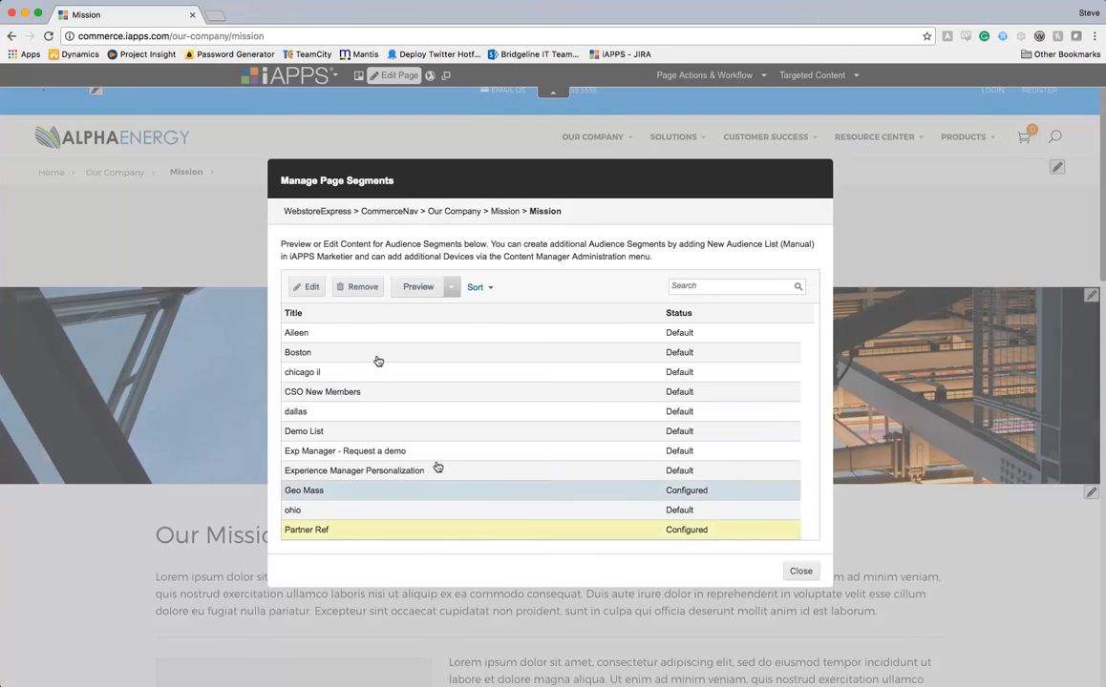
pyautogui.click(298, 286)
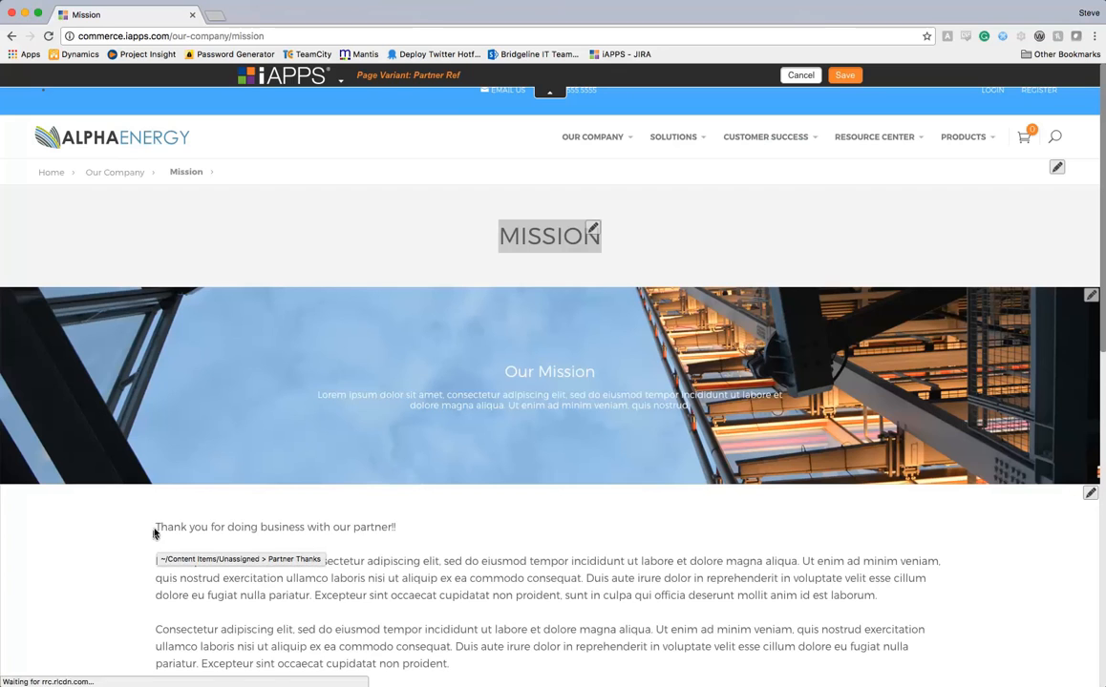
pyautogui.moveTo(159, 527); pyautogui.dragTo(403, 525)
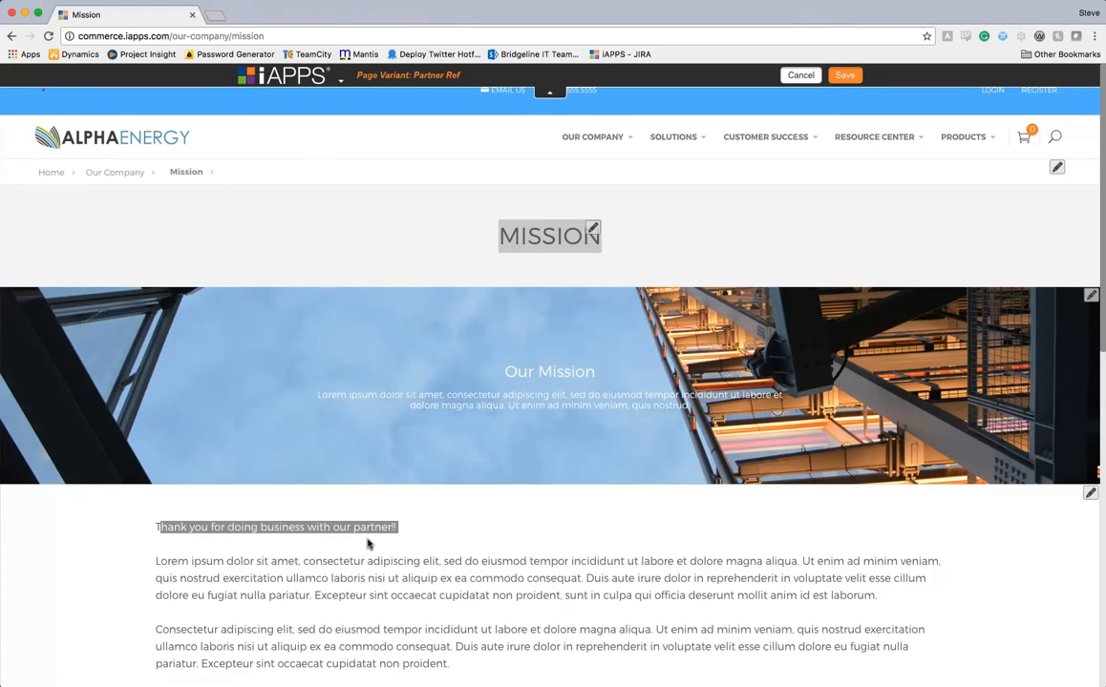
pyautogui.click(257, 581)
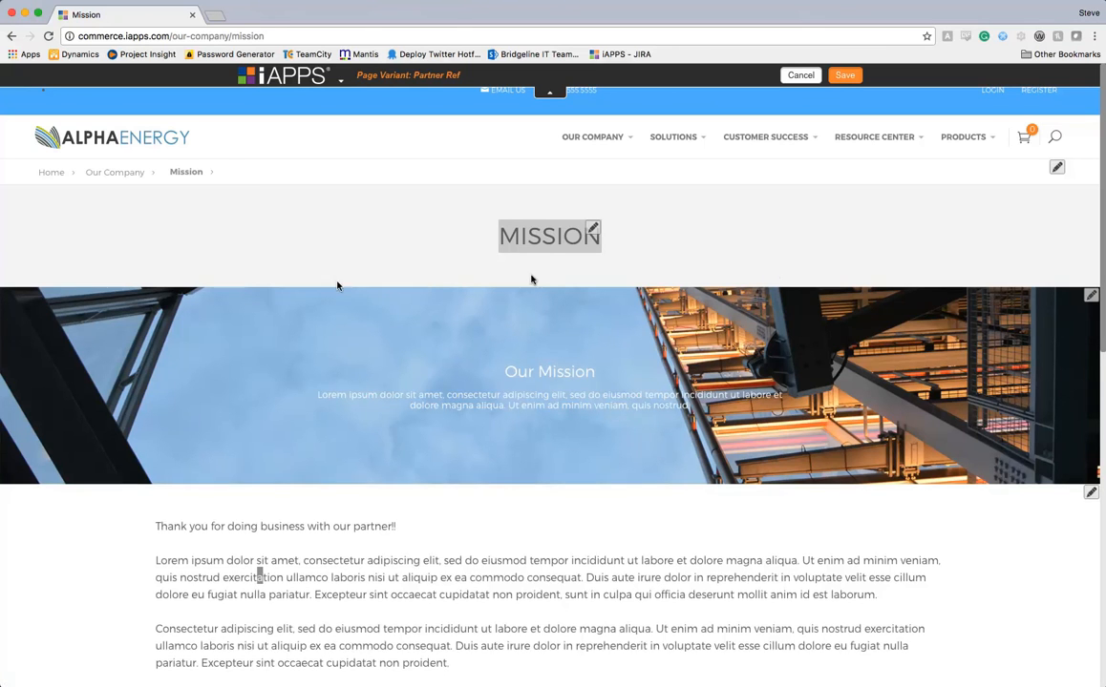
pyautogui.click(800, 77)
pyautogui.click(802, 572)
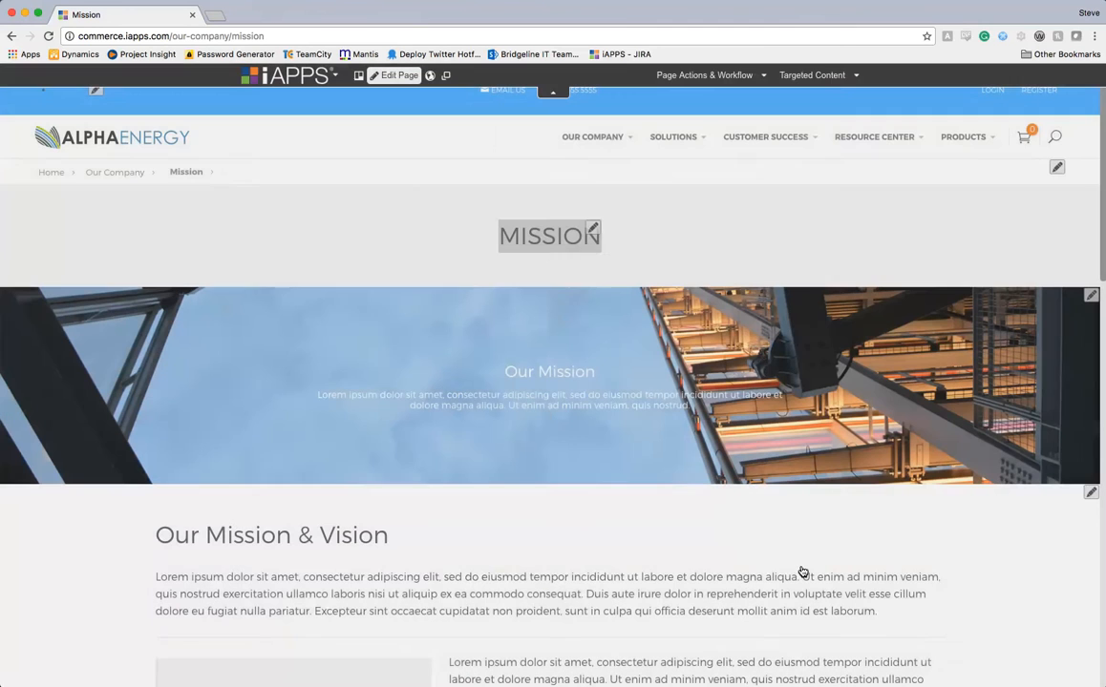
# Publish the Mission page via Page Actions & Workflow, then sign out of iAPPS.
pyautogui.moveTo(683, 84)
pyautogui.click(669, 107)
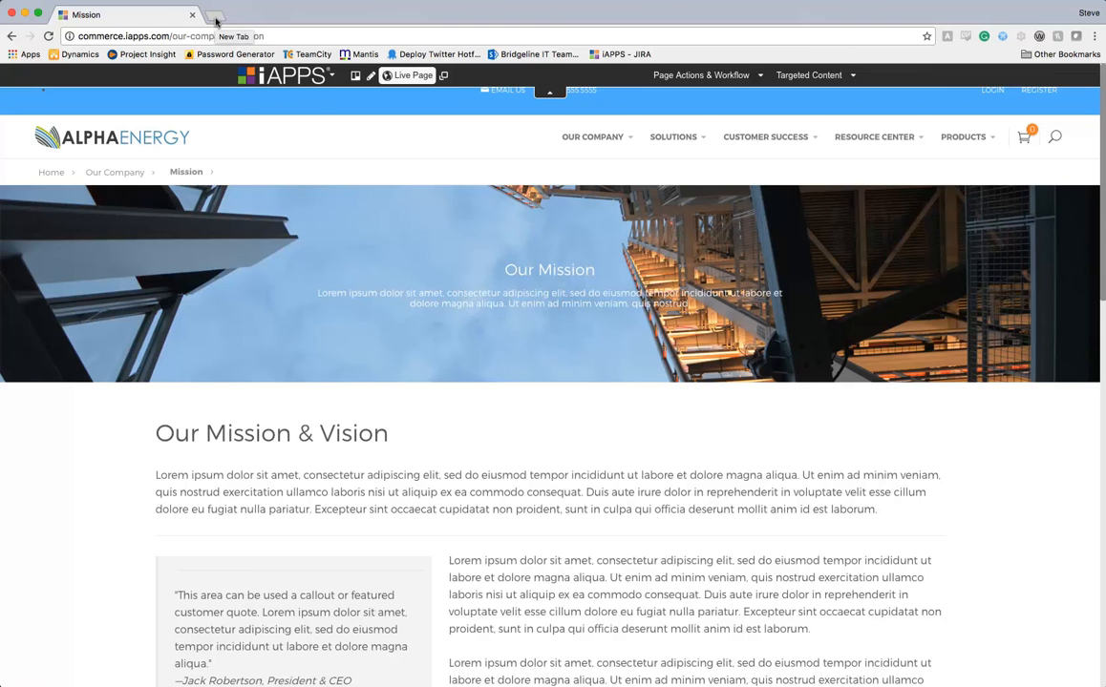
pyautogui.click(286, 75)
pyautogui.click(256, 185)
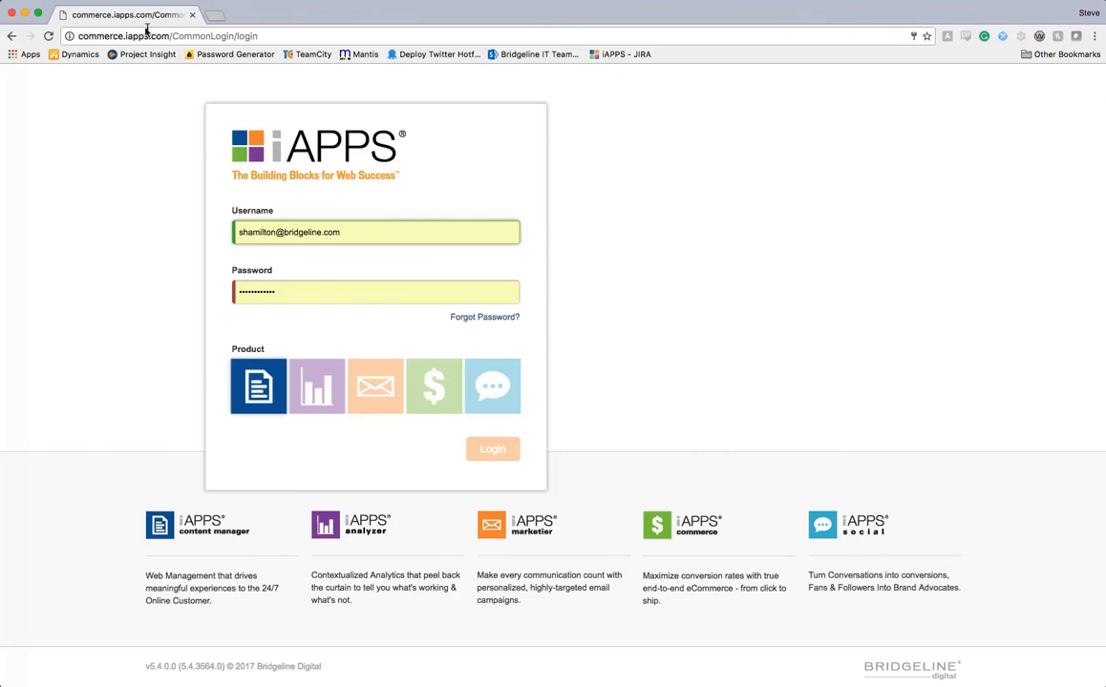
# Load the site home page with '?iapps_Debug_info=true' appended to the address.
pyautogui.moveTo(172, 35); pyautogui.dragTo(851, 50)
pyautogui.press('BackSpace')
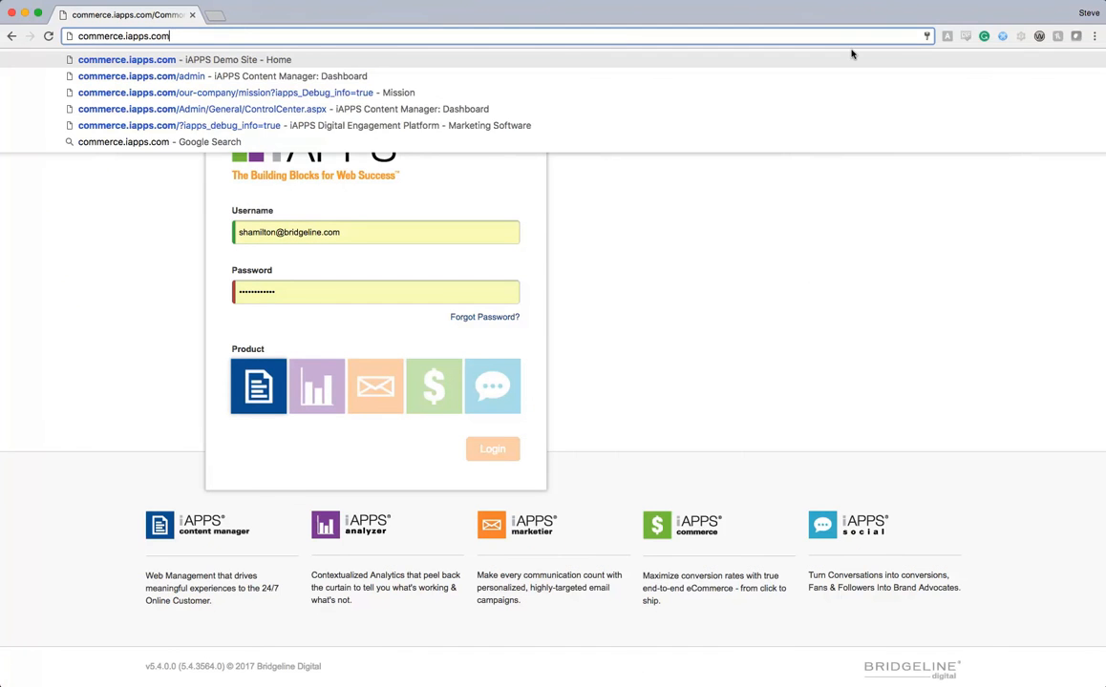
pyautogui.press('Return')
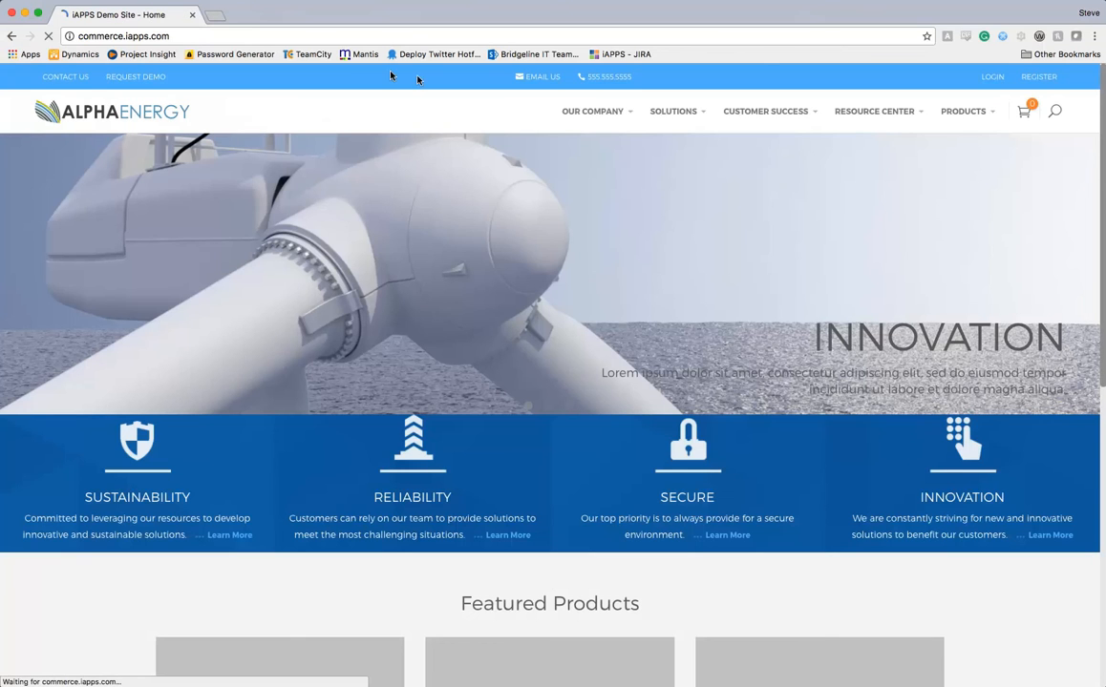
pyautogui.click(310, 37)
pyautogui.click(309, 36)
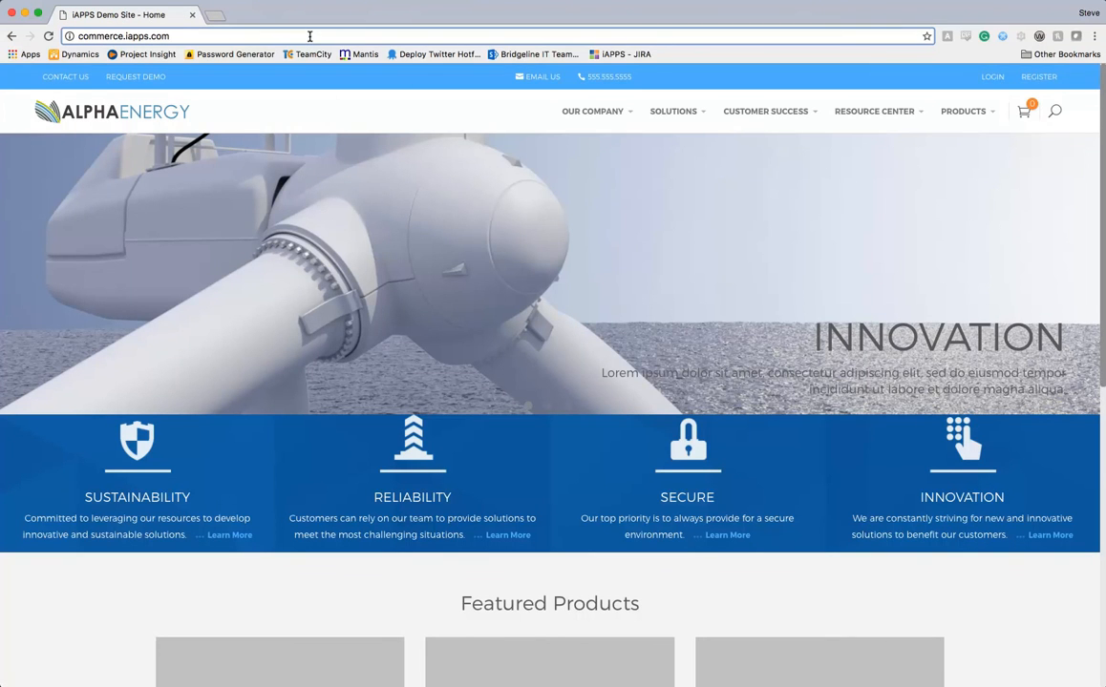
pyautogui.write('?iapps_Debug_info=true')
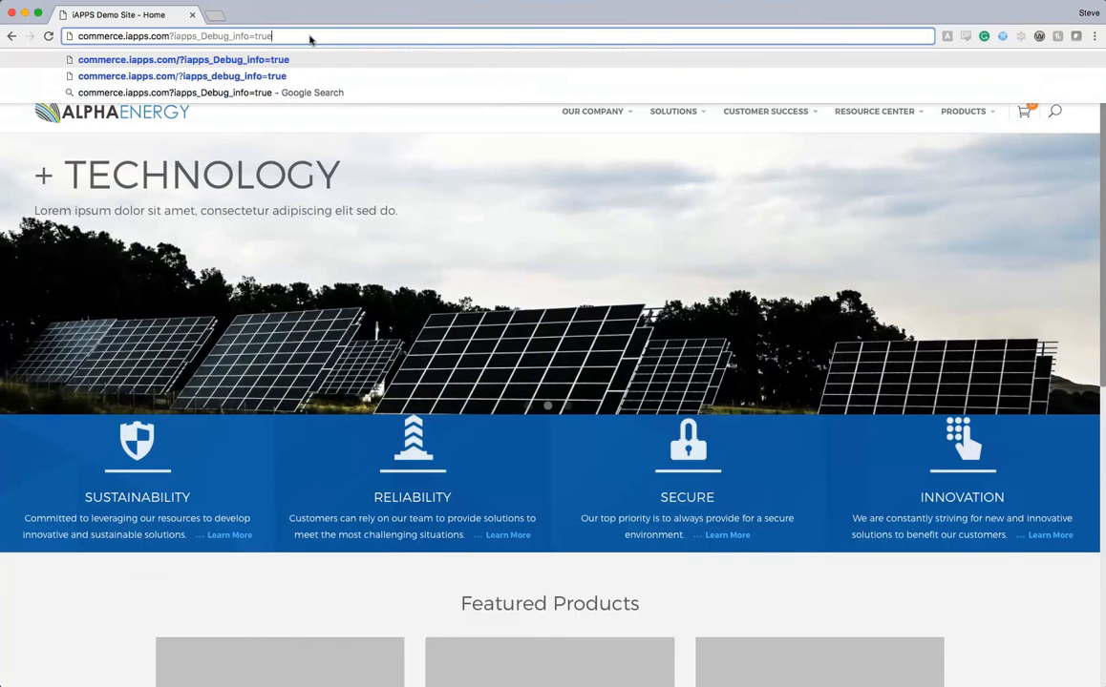
pyautogui.press('Return')
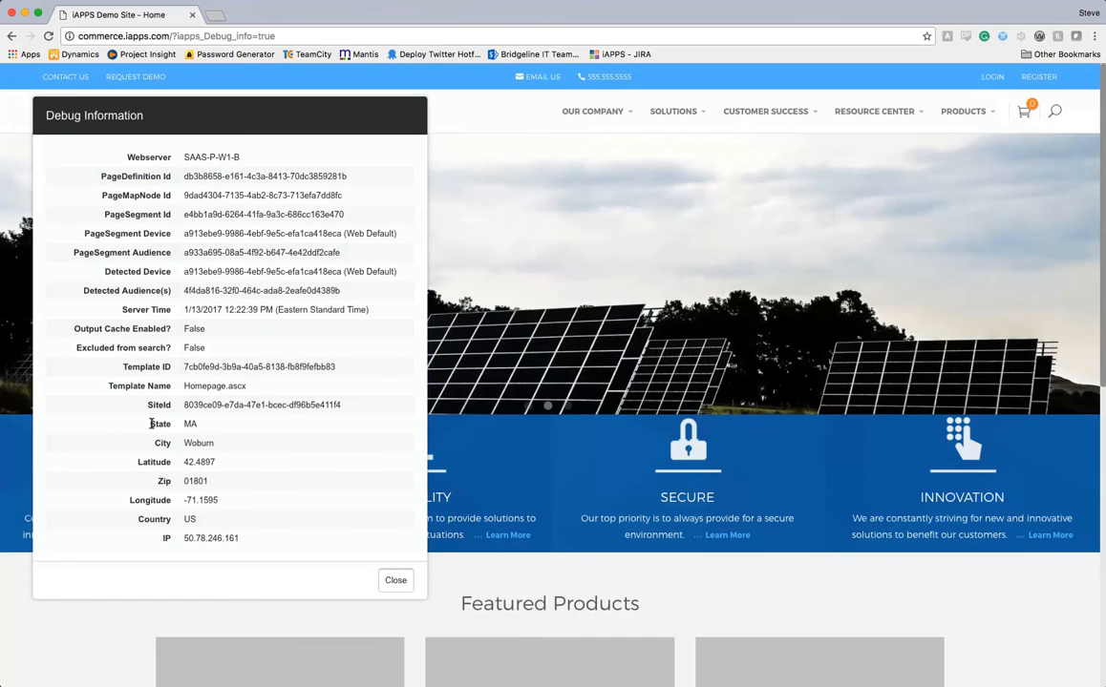
# Confirm the debug information shows State MA, then close the debug panel.
pyautogui.moveTo(151, 423); pyautogui.dragTo(301, 543)
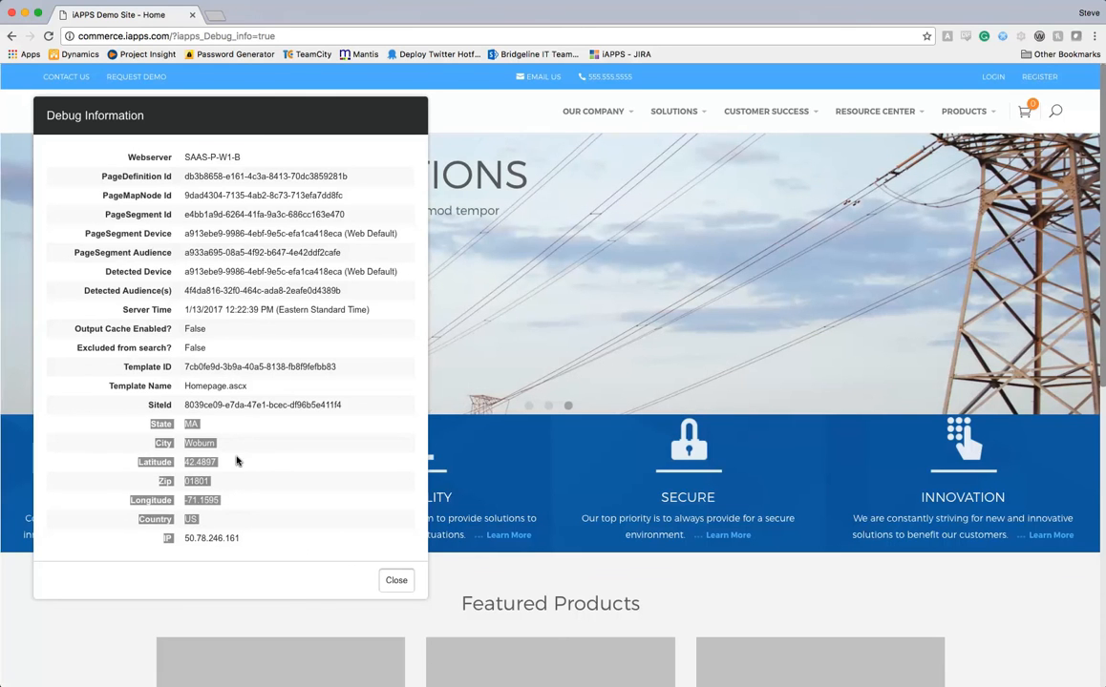
pyautogui.doubleClick(191, 425)
pyautogui.scroll(-1, 348, 414)
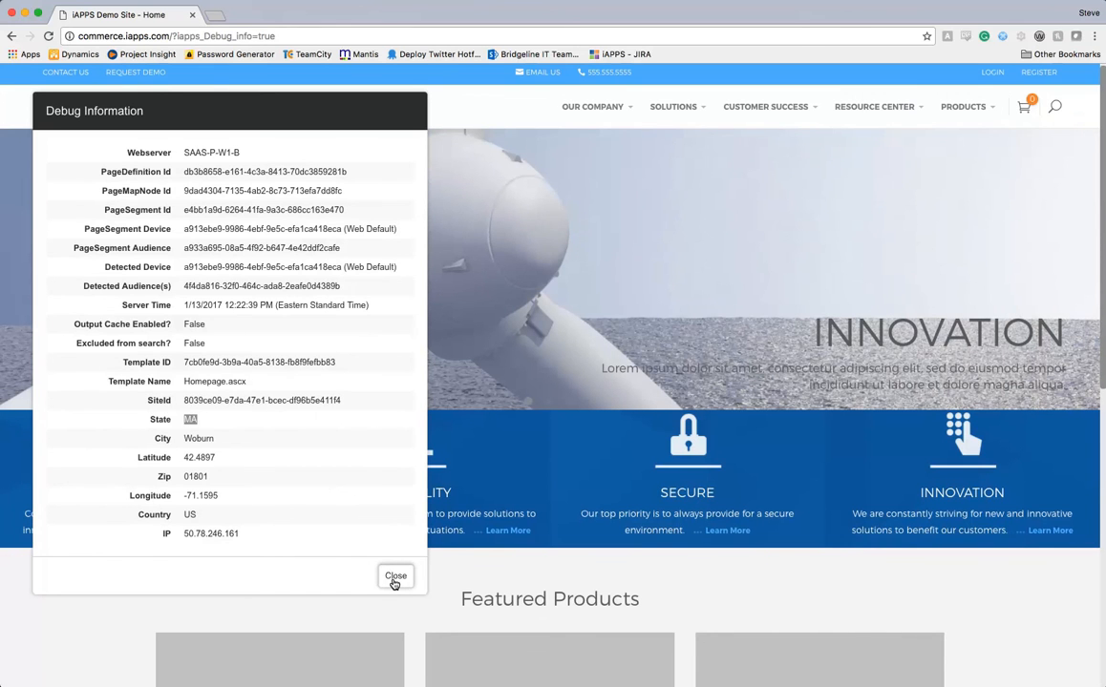
pyautogui.click(394, 579)
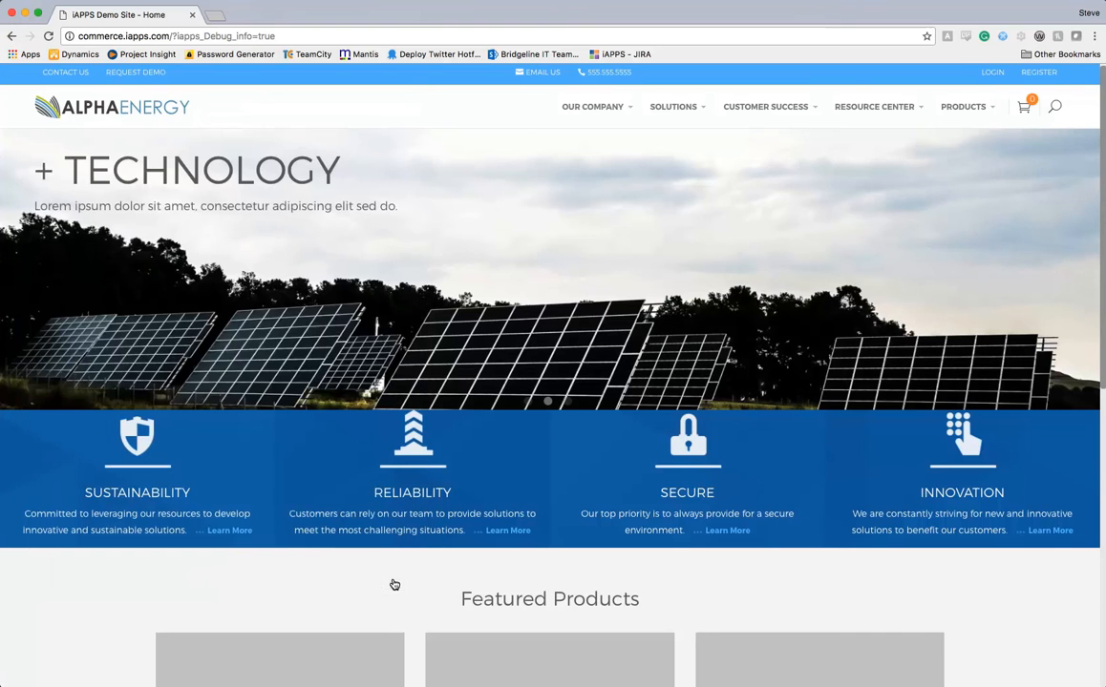
# Check the Mission page's special-service line for Mass customers, then return via the AlphaEnergy logo.
pyautogui.moveTo(607, 115)
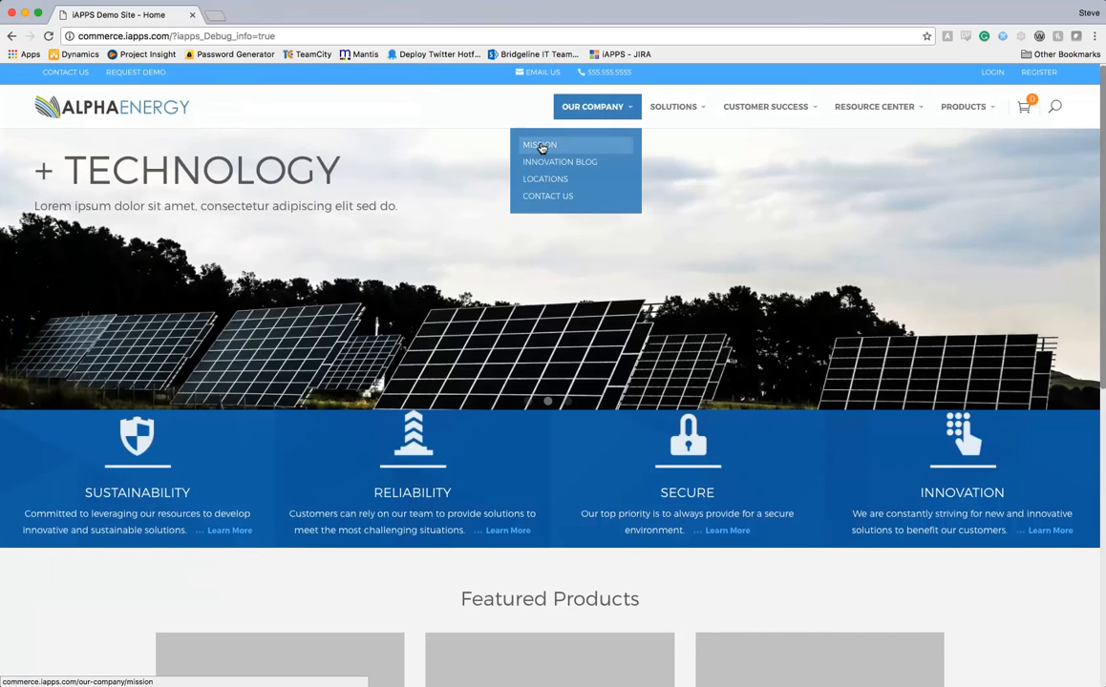
pyautogui.click(540, 146)
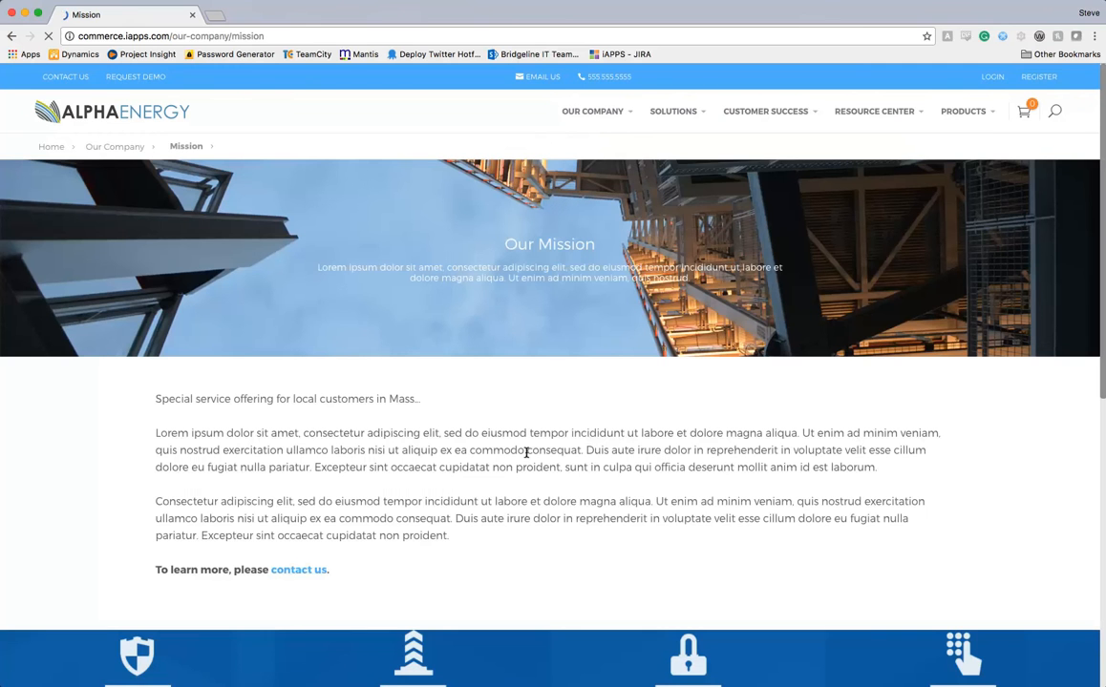
pyautogui.moveTo(155, 398); pyautogui.dragTo(442, 395)
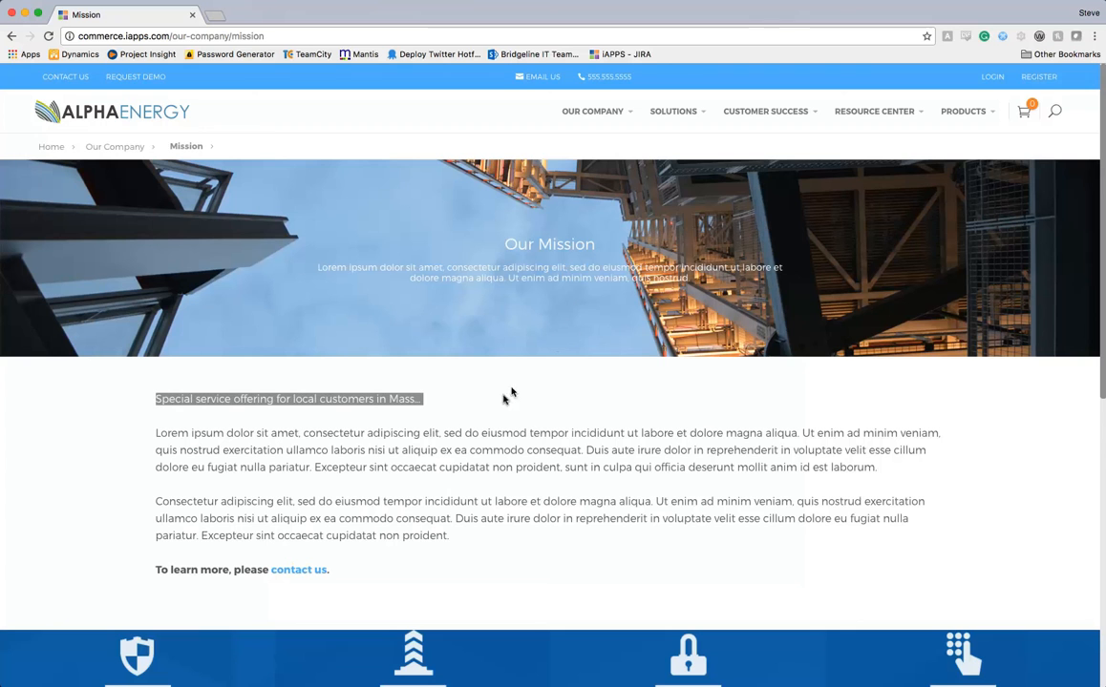
pyautogui.click(506, 401)
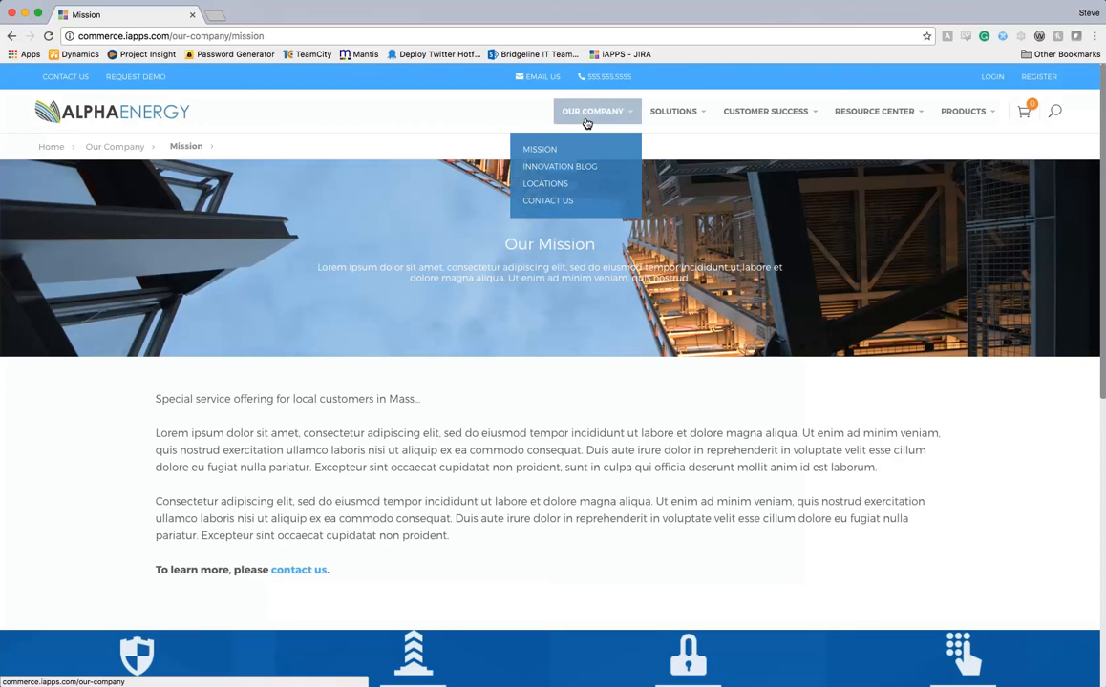
pyautogui.click(110, 107)
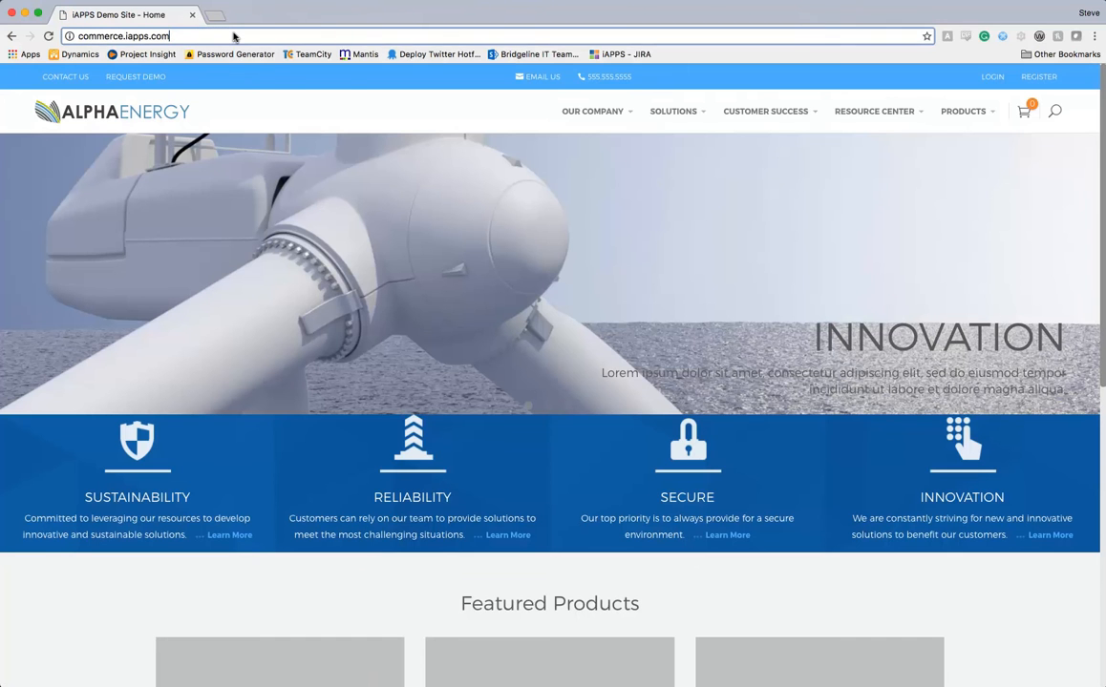
# Reload the home page with '?ref=partner' appended to the address.
pyautogui.click(234, 36)
pyautogui.write('?ref=ar')
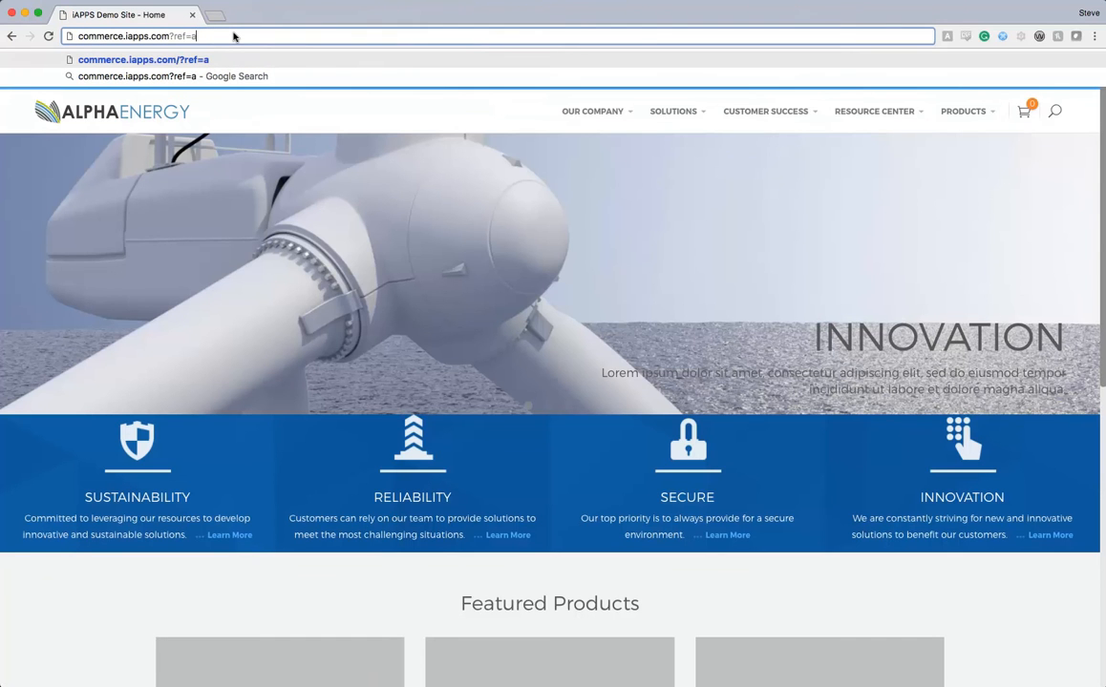
pyautogui.press('BackSpace')
pyautogui.press('BackSpace')
pyautogui.write('partner')
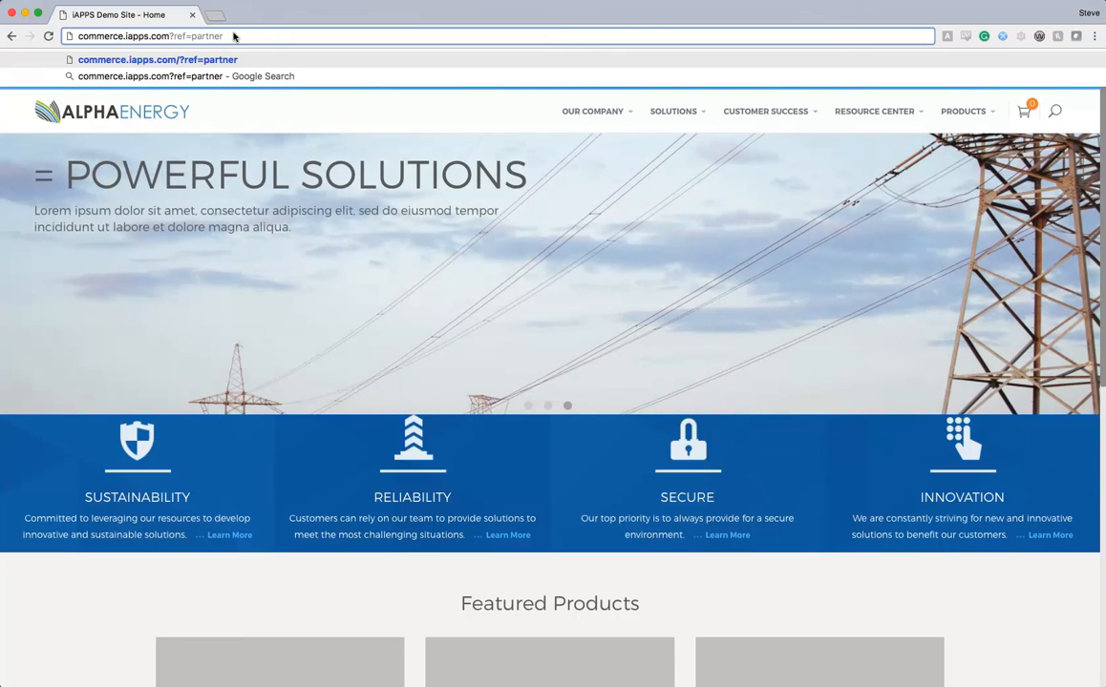
pyautogui.press('Return')
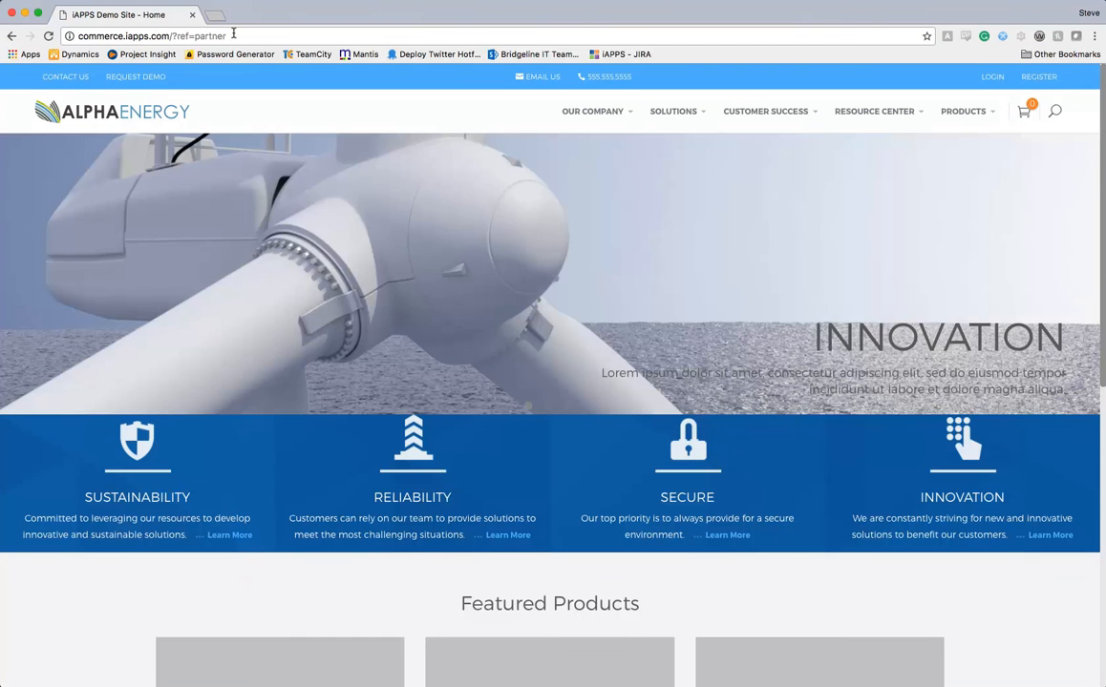
# Open Our Company > Mission and check the 'Thank you for doing business with our partner!!' line.
pyautogui.moveTo(611, 112)
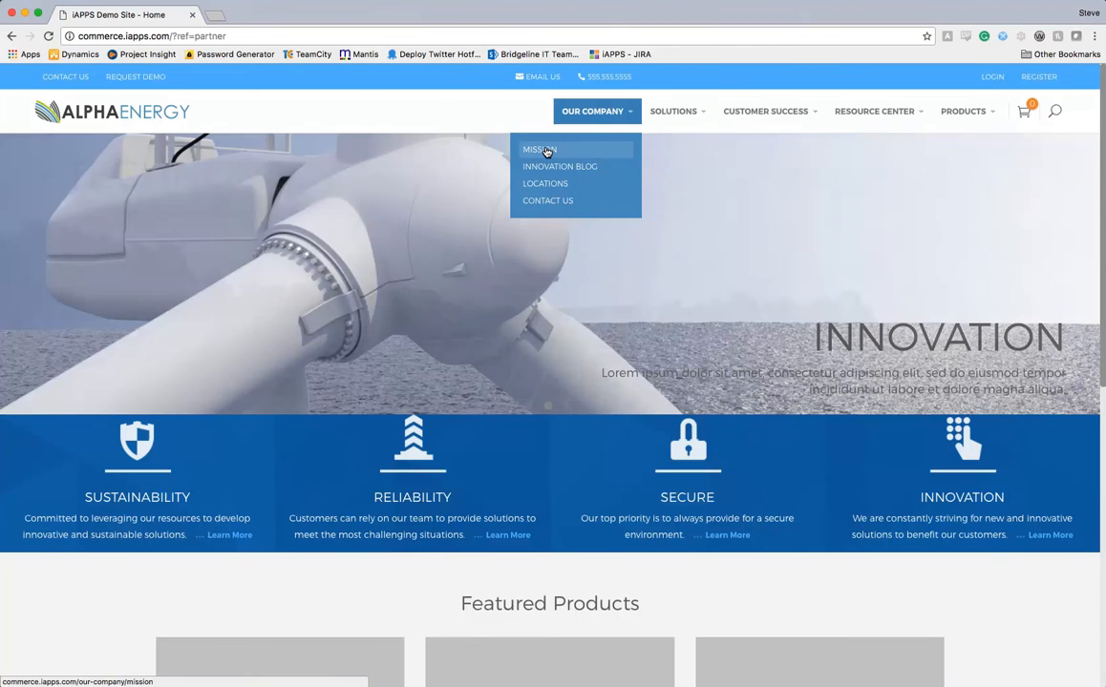
pyautogui.click(544, 150)
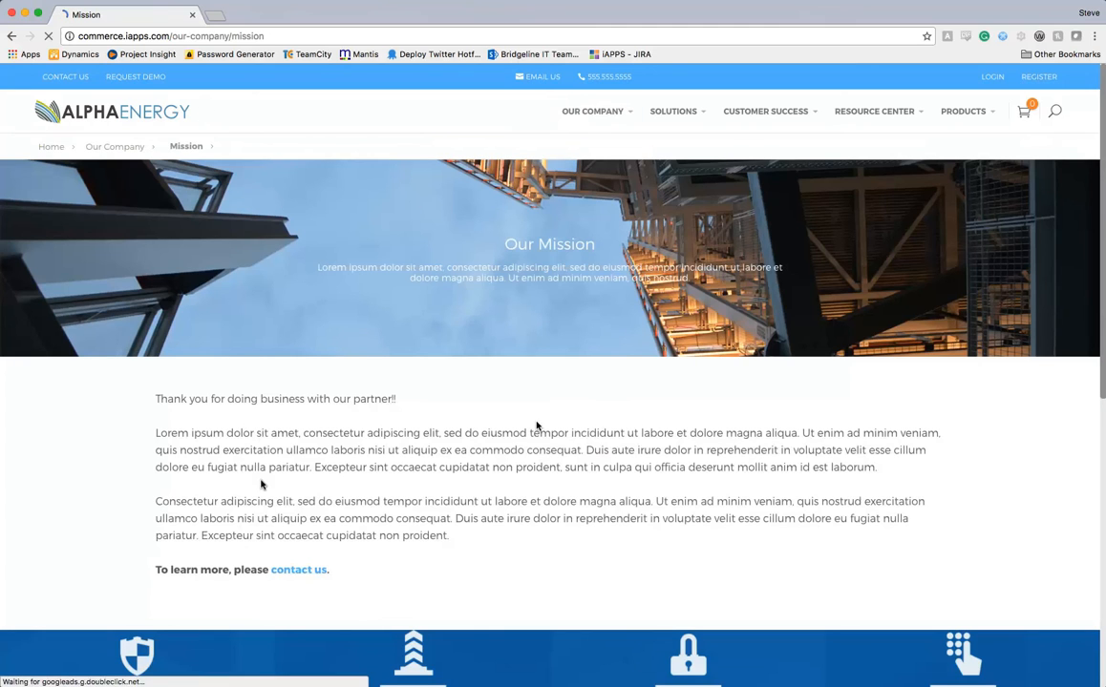
pyautogui.moveTo(157, 399); pyautogui.dragTo(455, 395)
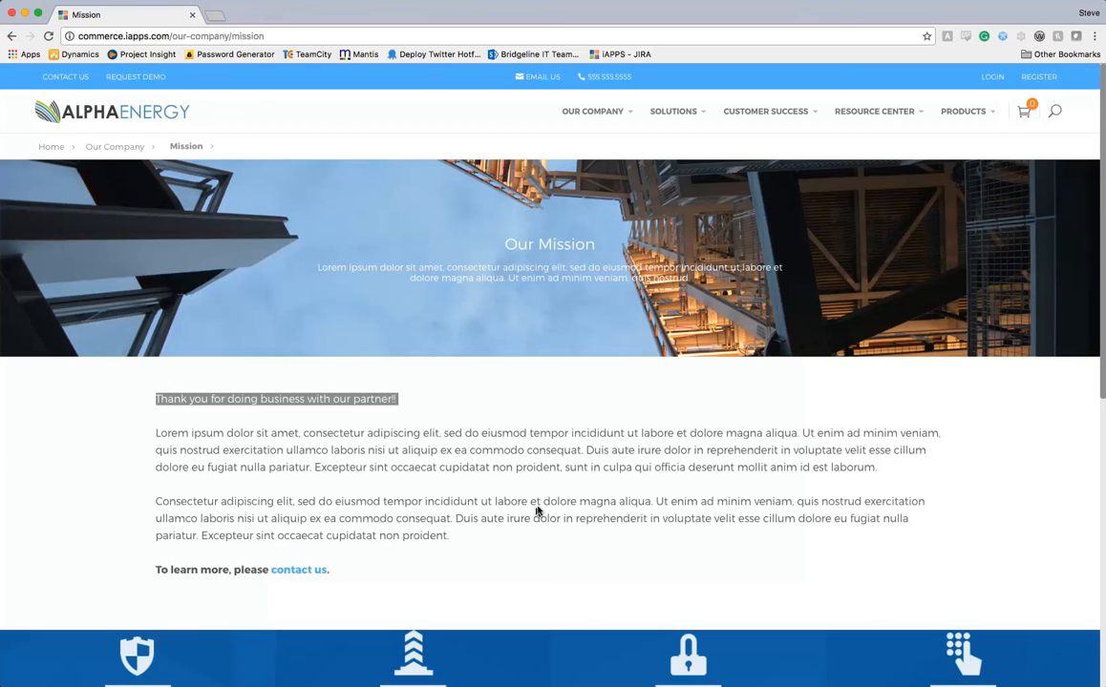
pyautogui.scroll(-1, 549, 494)
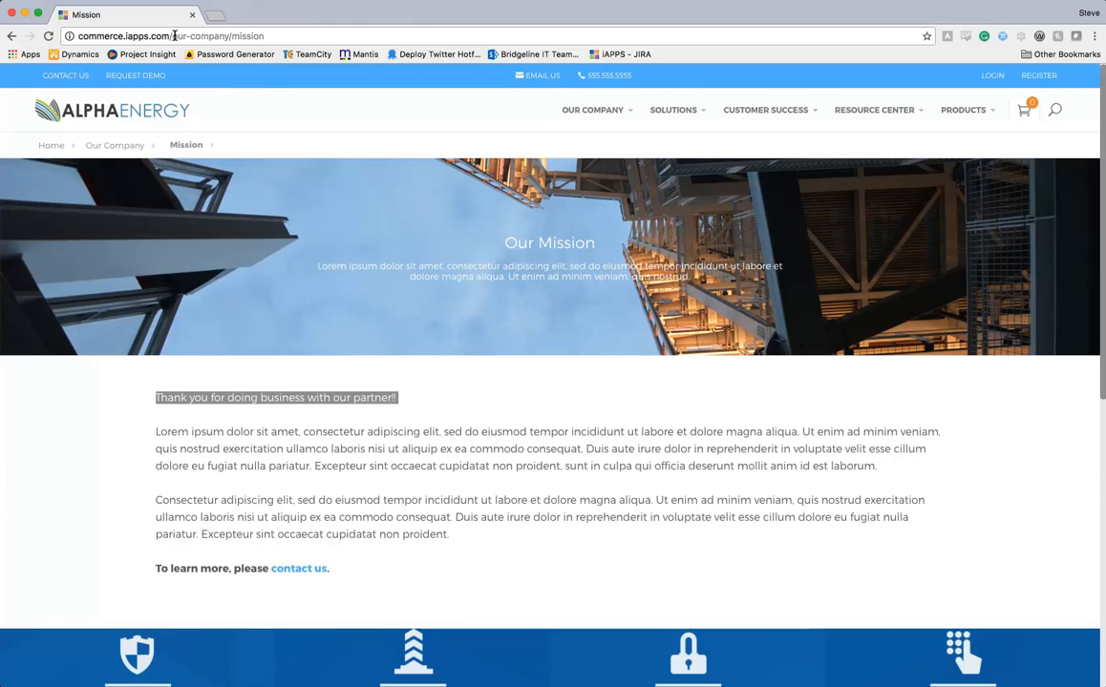
# Replace the address path with 'admin' to return to the iAPPS admin dashboard.
pyautogui.click(172, 36)
pyautogui.moveTo(172, 36); pyautogui.dragTo(685, 15)
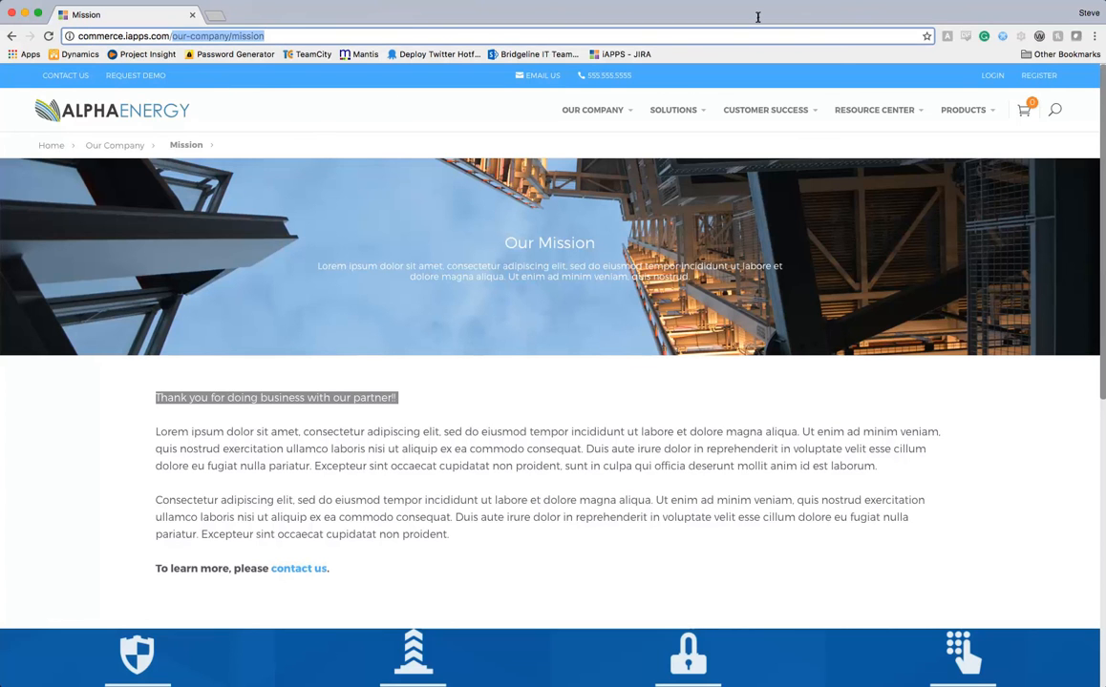
pyautogui.write('admin')
pyautogui.press('Return')
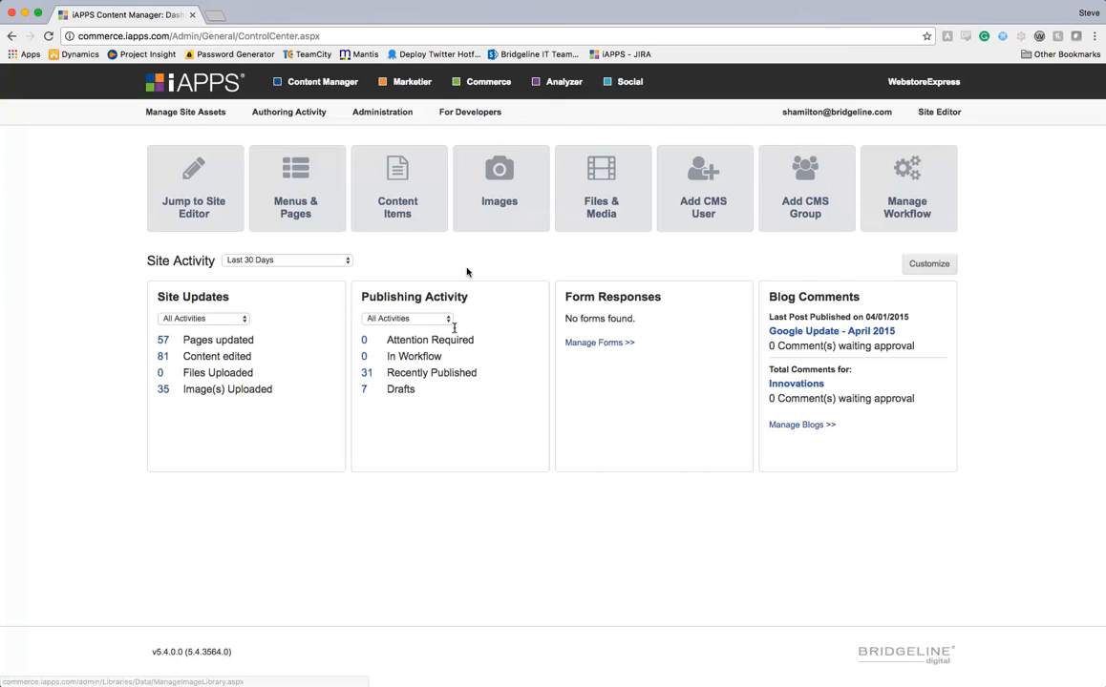
# In Marketier, go to Contacts > Manage Audience Lists and open Assign Priority.
pyautogui.click(403, 84)
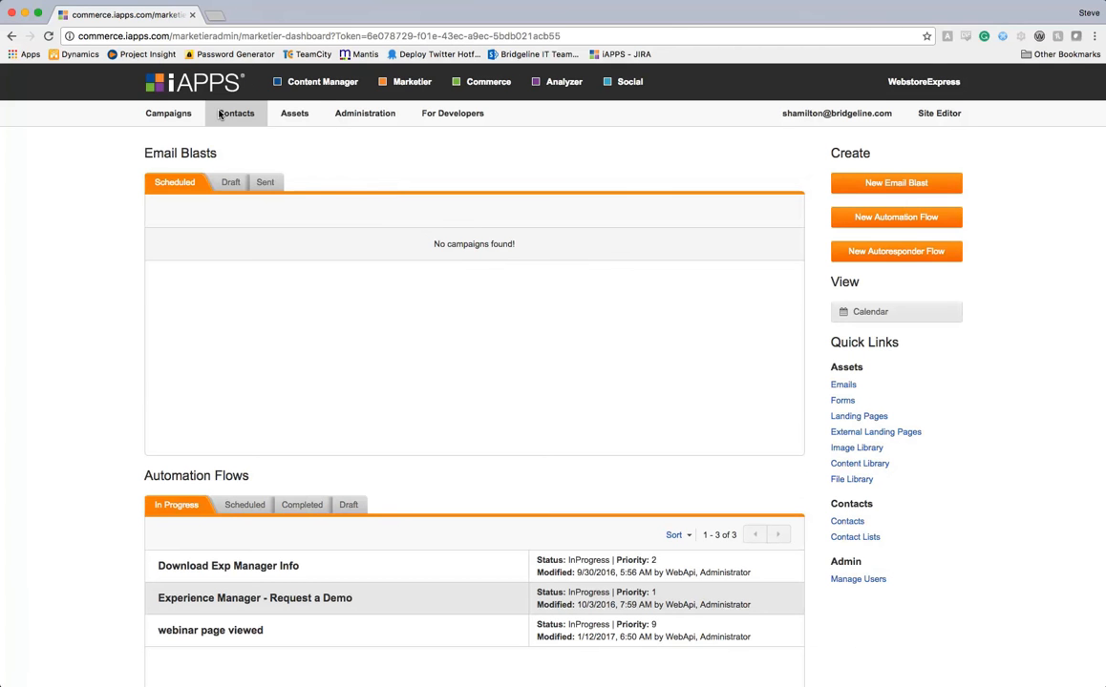
pyautogui.moveTo(220, 115)
pyautogui.click(329, 167)
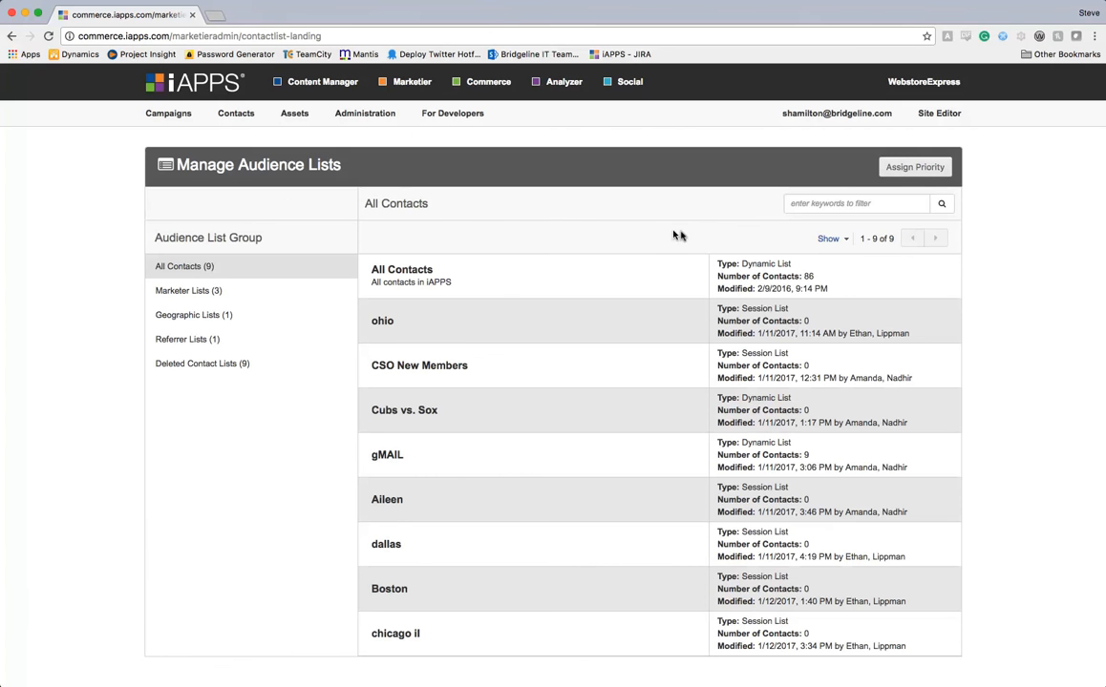
pyautogui.click(908, 173)
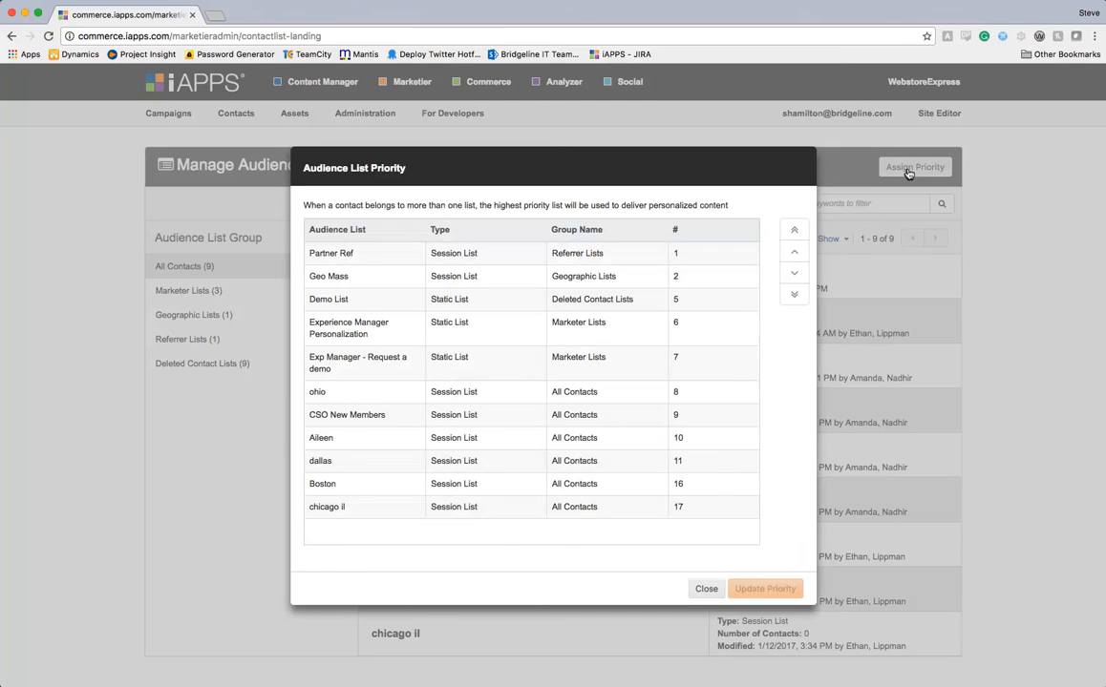
# Move Partner Ref to priority 2, directly below Geo Mass at priority 1.
pyautogui.click(471, 256)
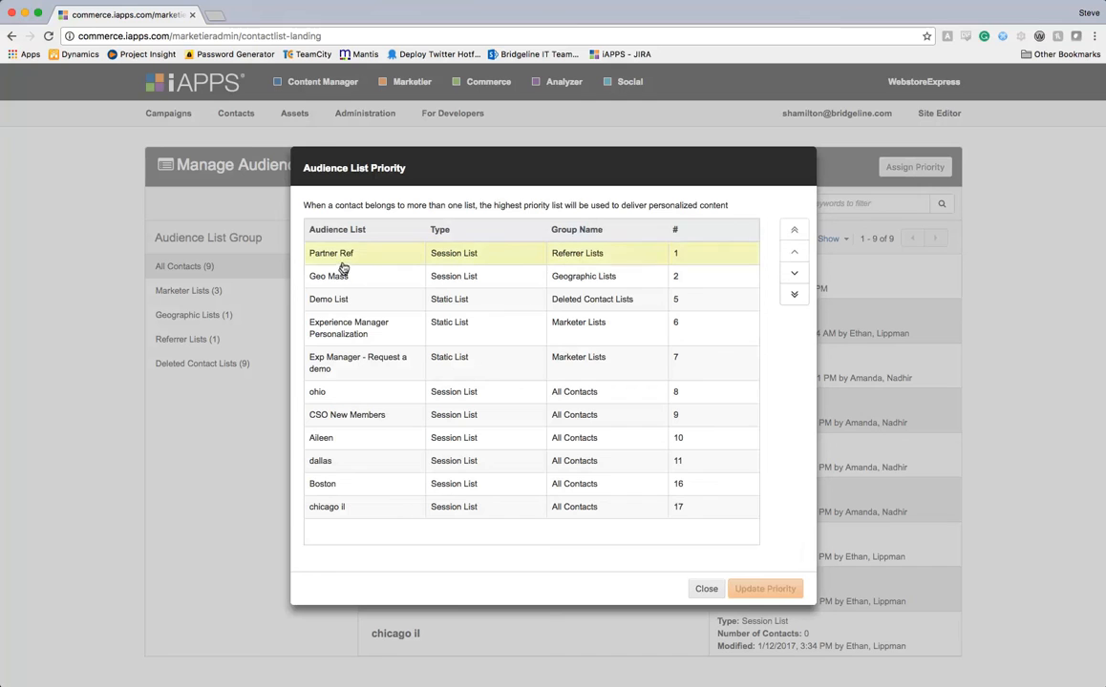
pyautogui.click(794, 275)
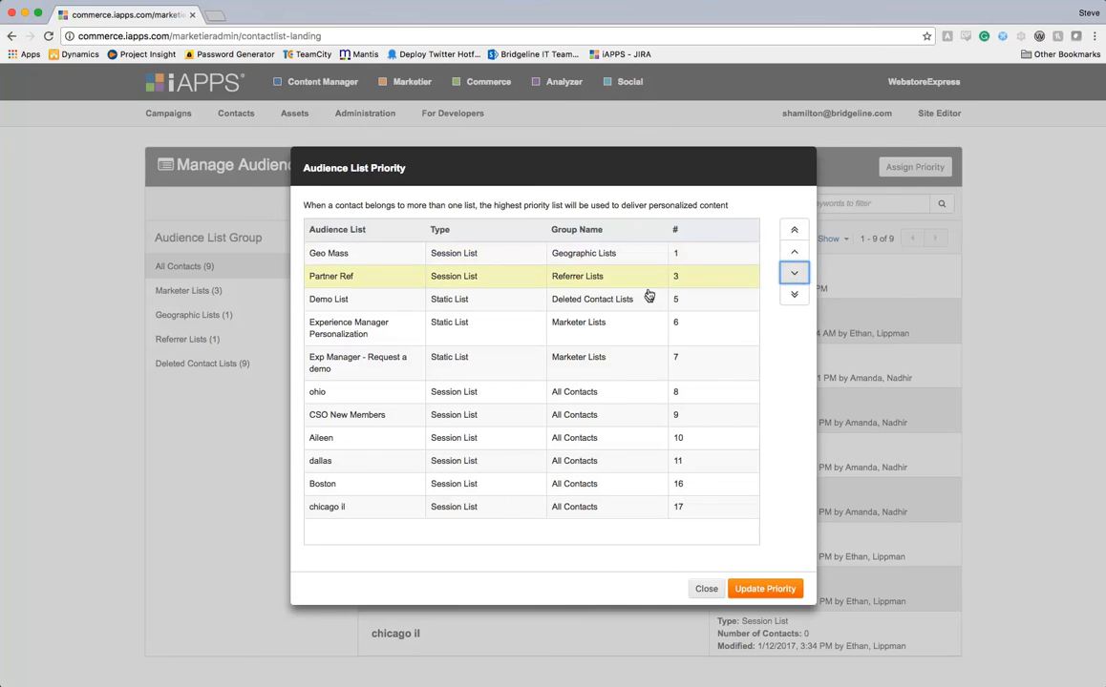
pyautogui.click(792, 253)
pyautogui.scroll(-1, 741, 576)
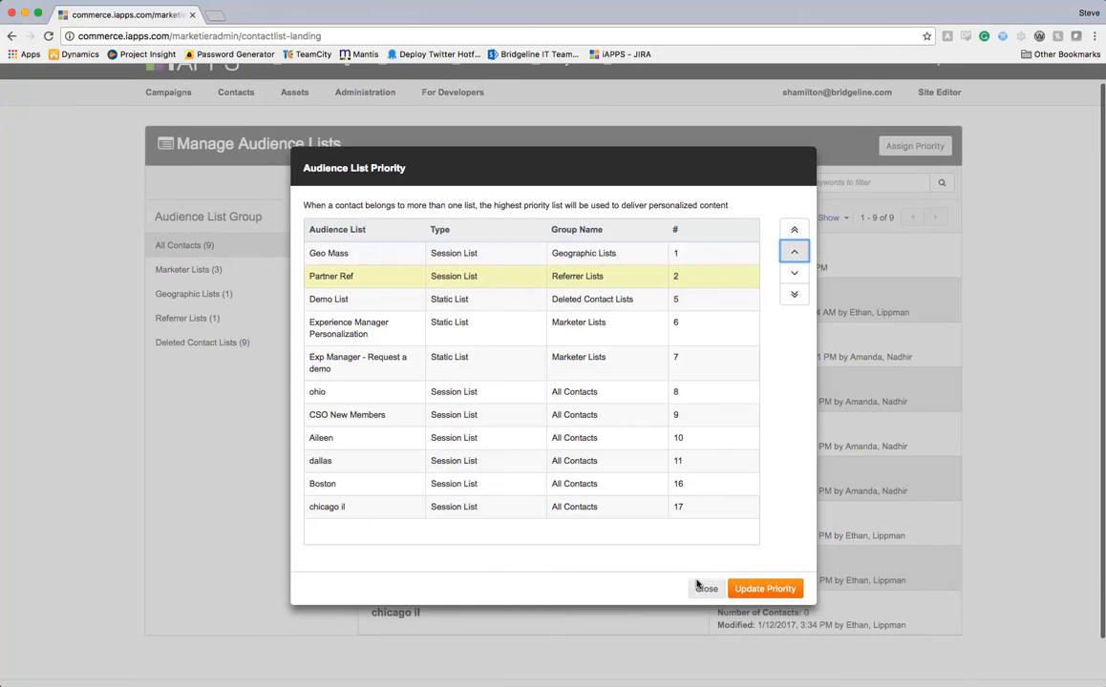